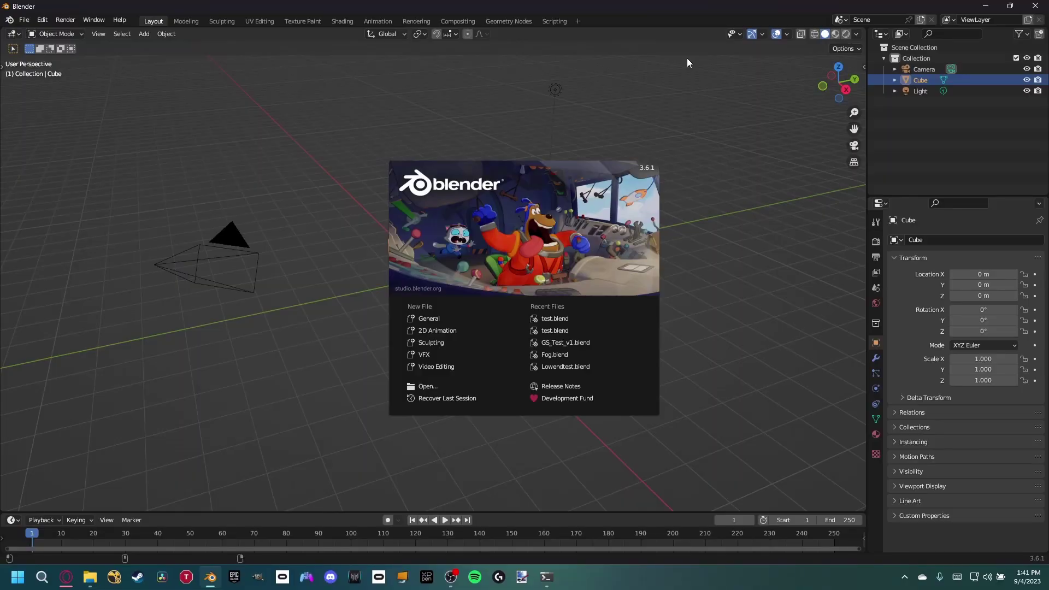
# Dismiss the splash screen and add a Video Editing workspace.
pyautogui.click(644, 97)
pyautogui.click(579, 21)
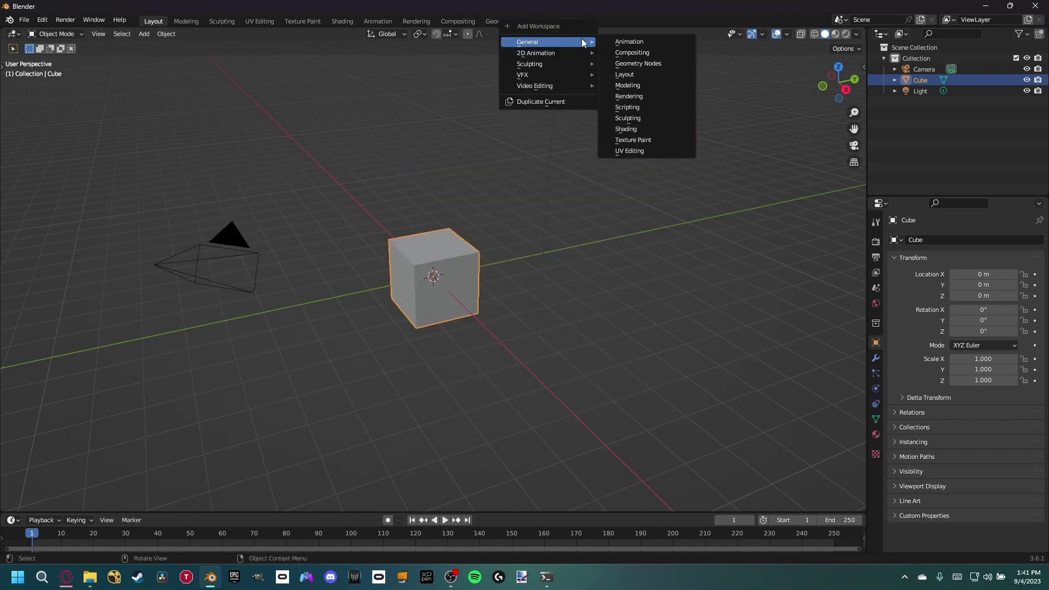
pyautogui.moveTo(559, 85)
pyautogui.click(623, 95)
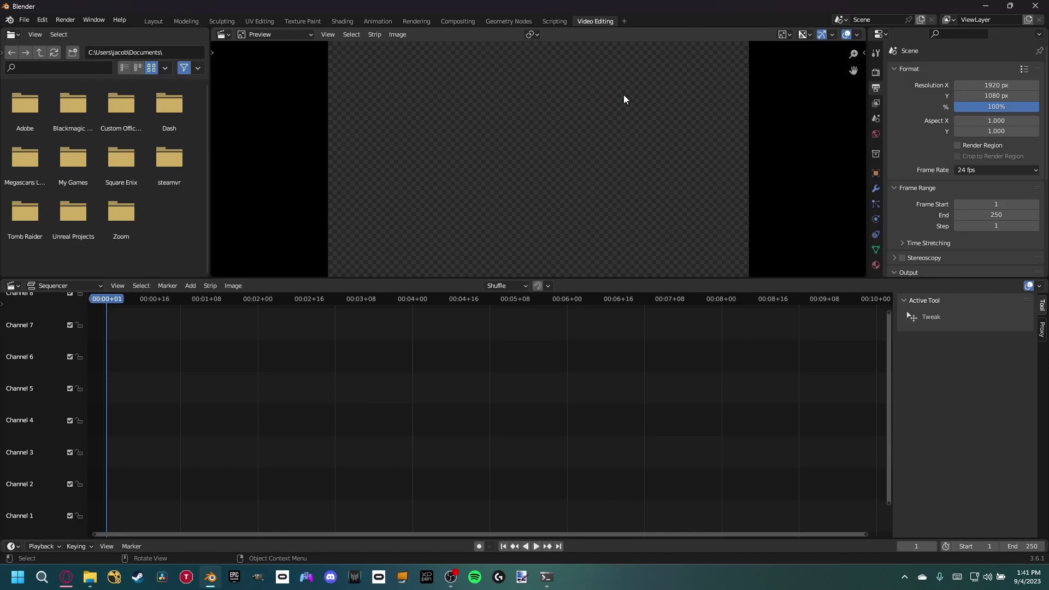
pyautogui.click(190, 285)
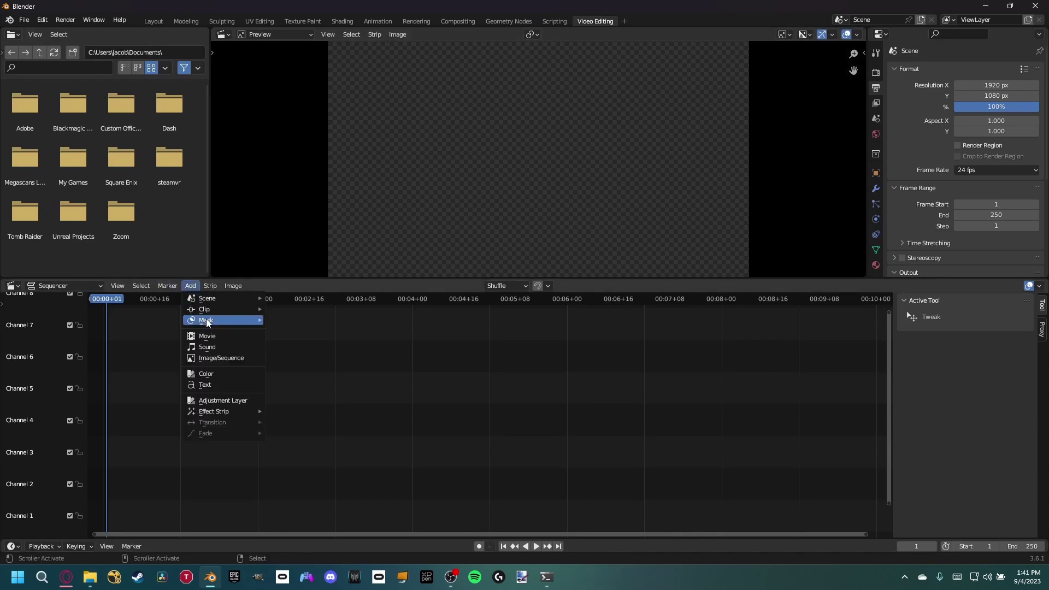
pyautogui.click(211, 343)
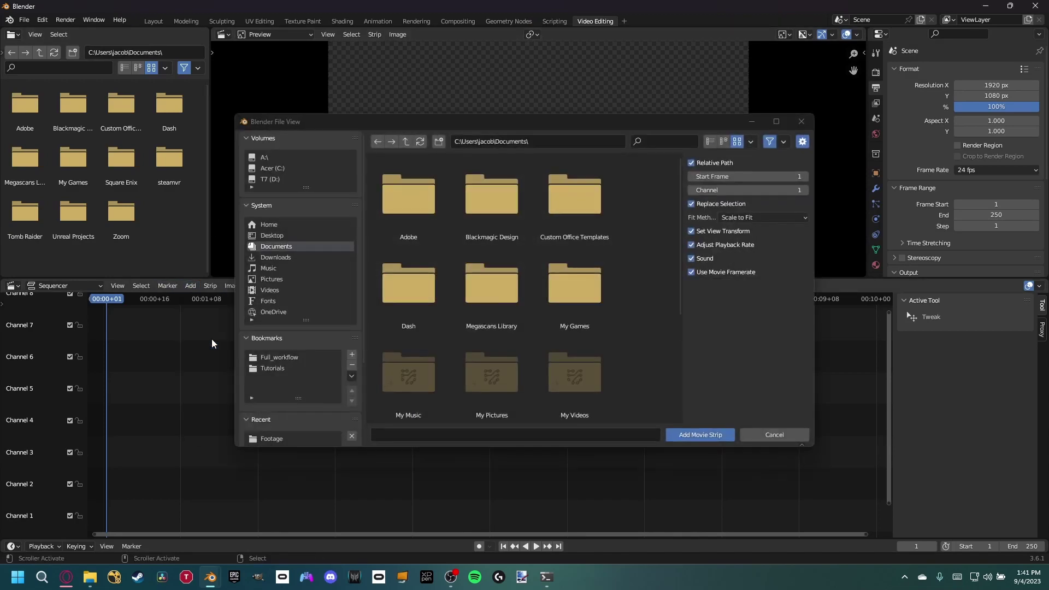
pyautogui.click(272, 368)
pyautogui.doubleClick(574, 284)
pyautogui.click(581, 206)
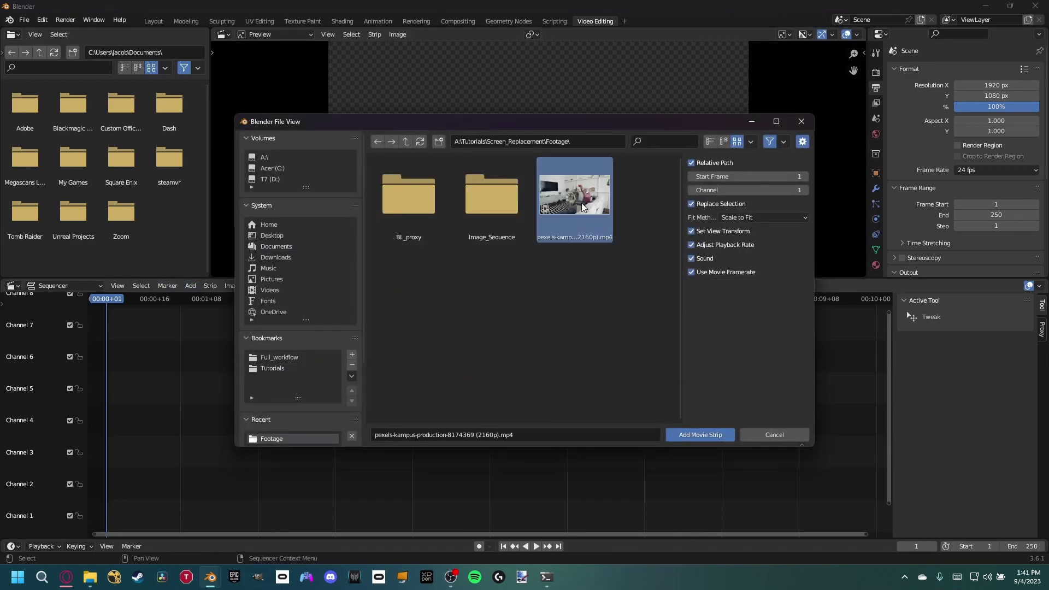
pyautogui.click(701, 435)
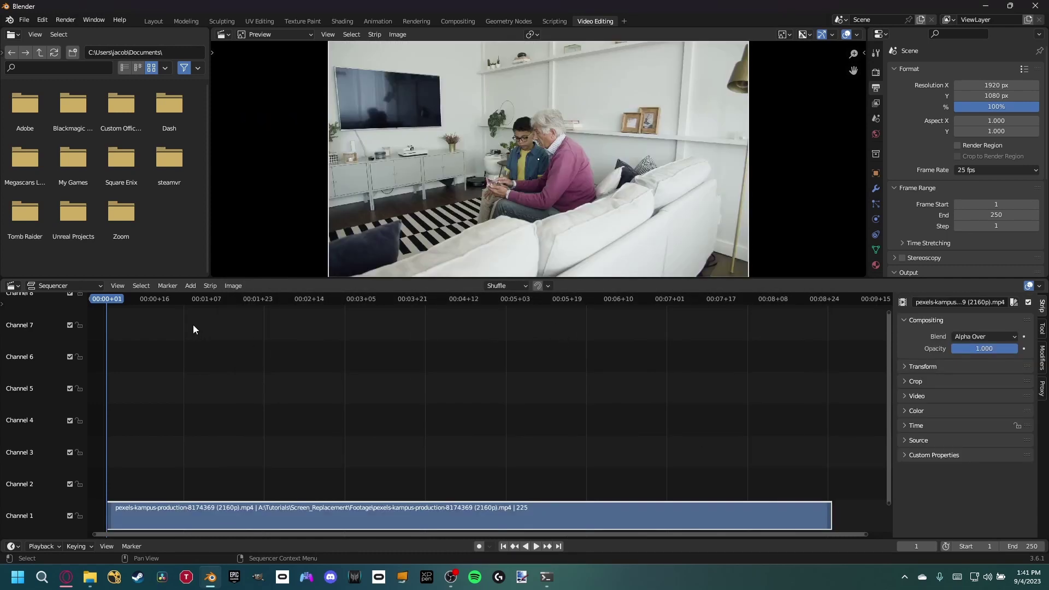
pyautogui.moveTo(110, 298); pyautogui.dragTo(261, 332)
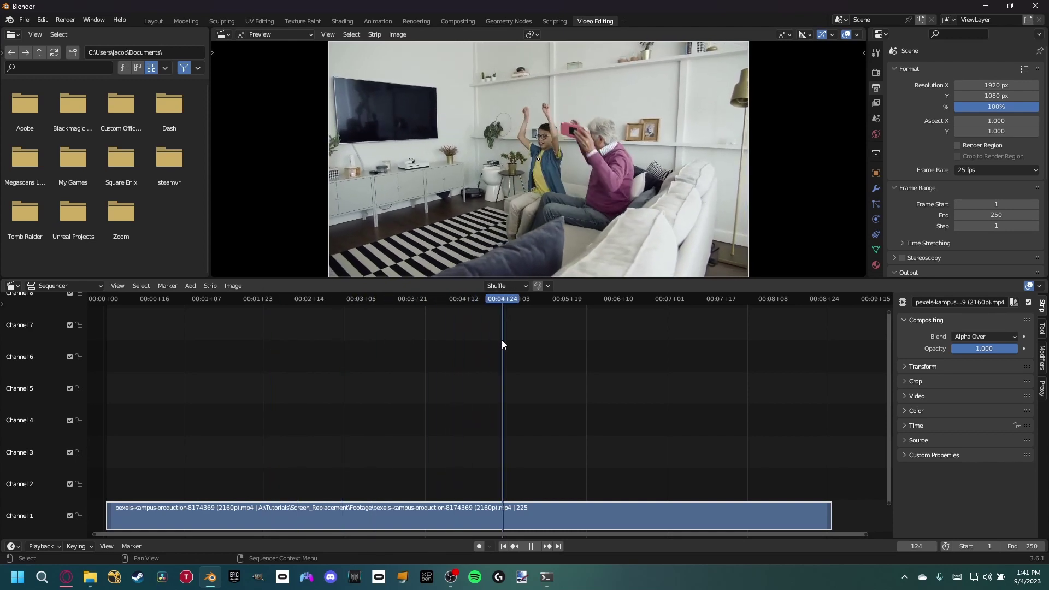
pyautogui.press('space')
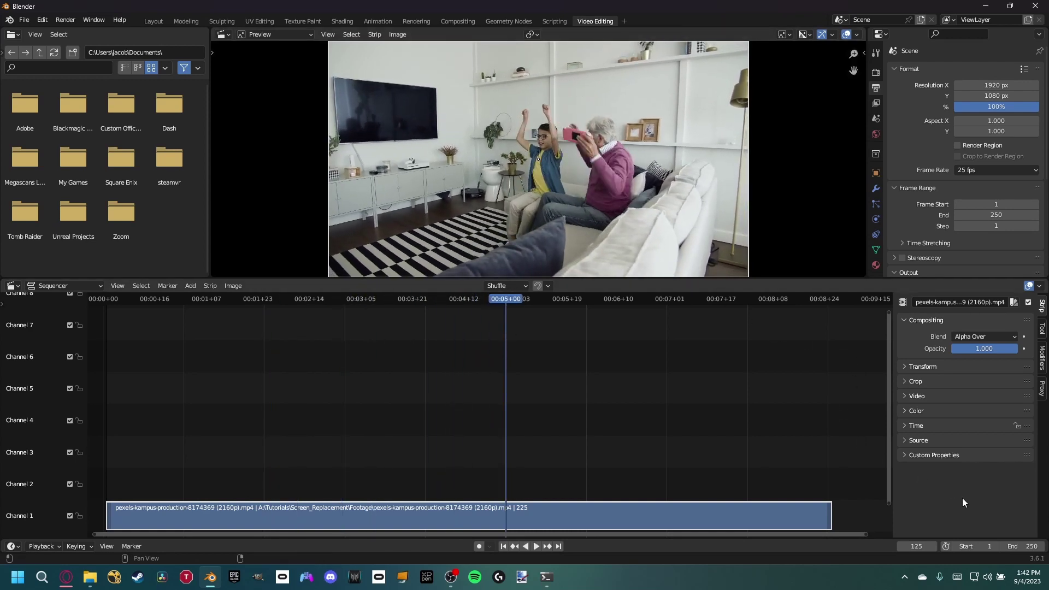
# Set the scene's end frame to 150 and return to frame 76.
pyautogui.click(1019, 541)
pyautogui.write('150')
pyautogui.press('Return')
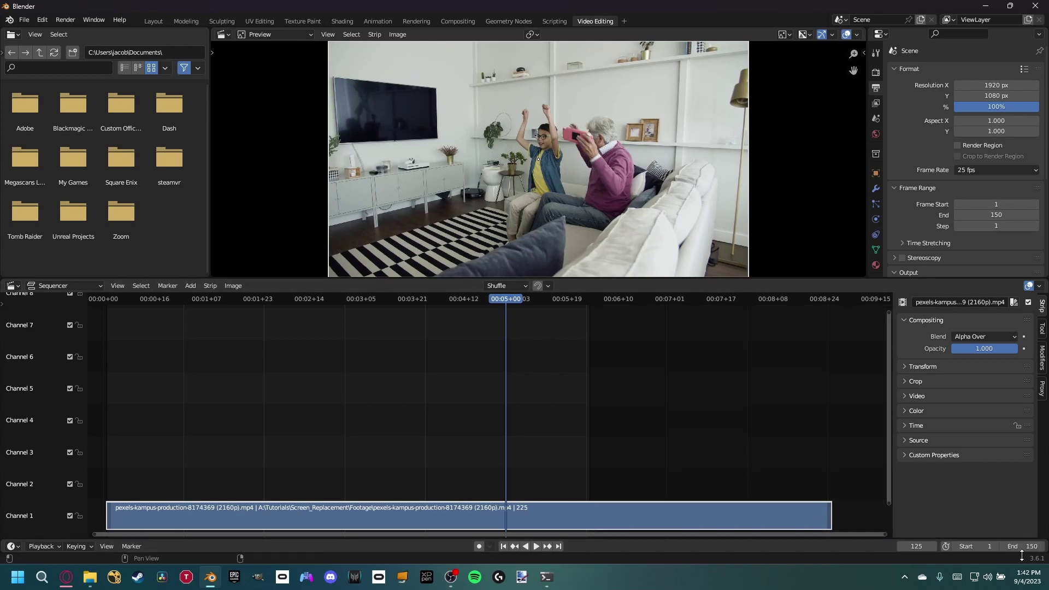
pyautogui.click(347, 299)
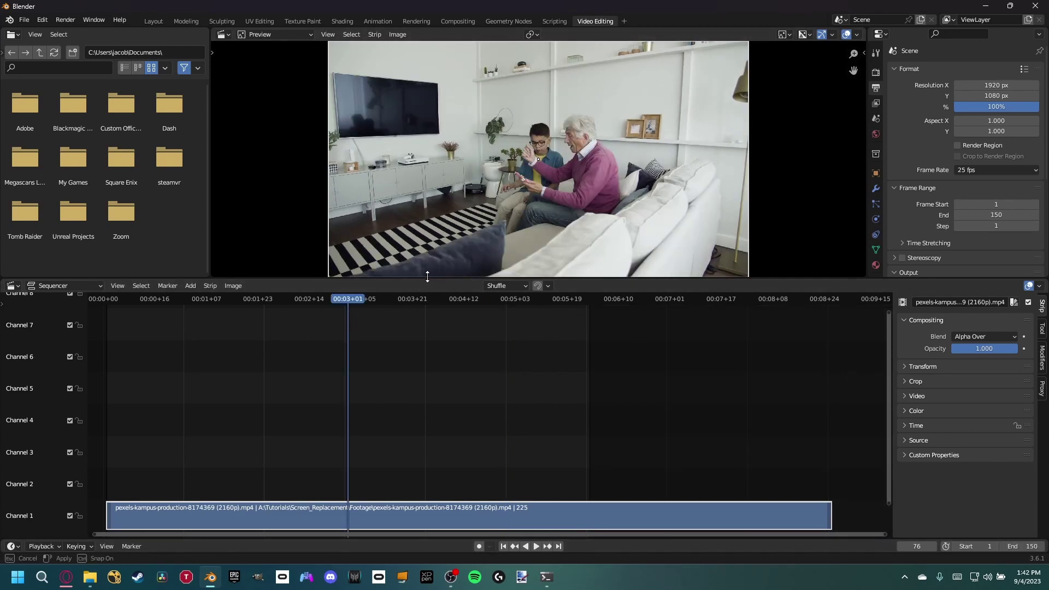
# Drag the preview/sequencer border down so the footage preview fills more of the window.
pyautogui.moveTo(427, 278); pyautogui.dragTo(440, 335)
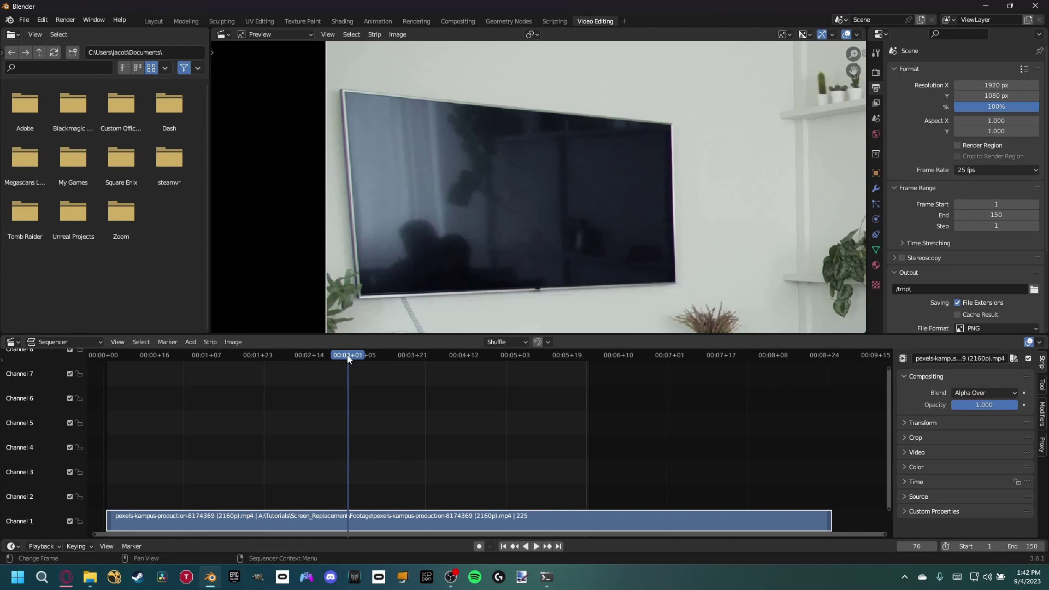
# Point the render output to Footage\Image_Sequence with the file prefix Screen_PLT_.
pyautogui.press('Home')
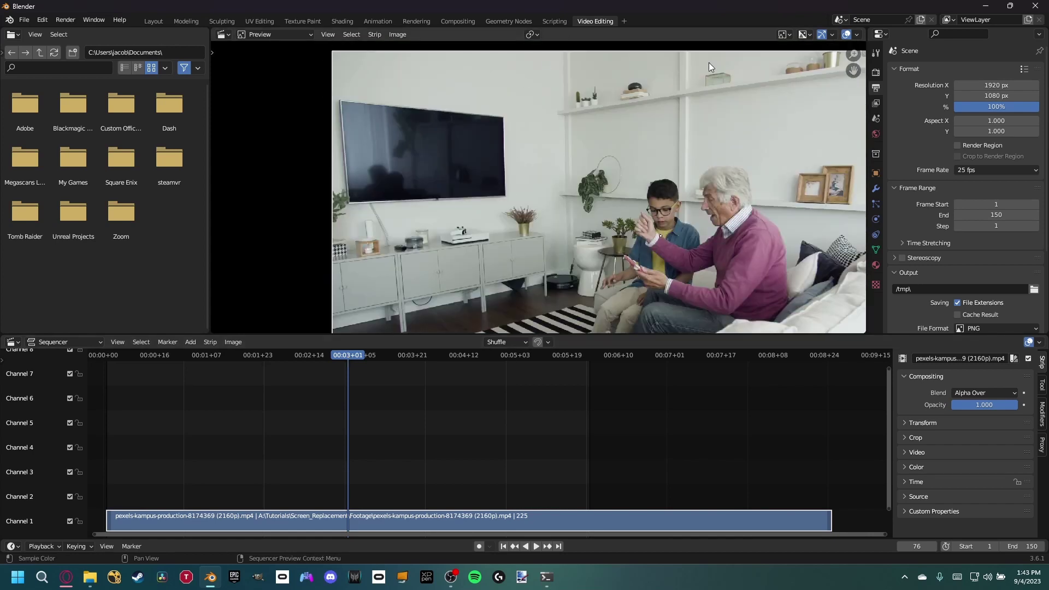
pyautogui.click(1033, 290)
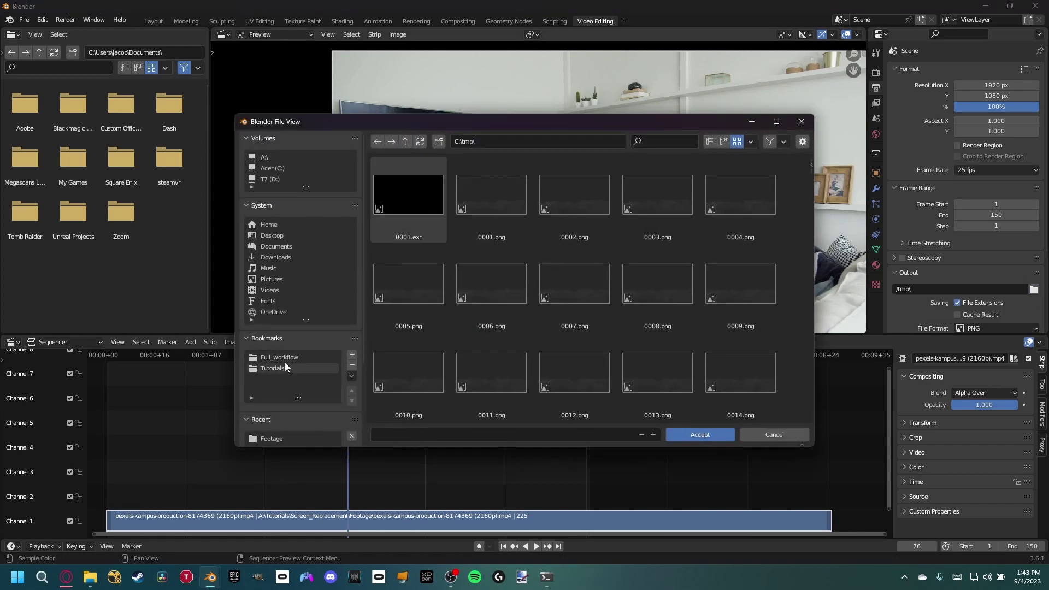
pyautogui.click(284, 365)
pyautogui.doubleClick(620, 267)
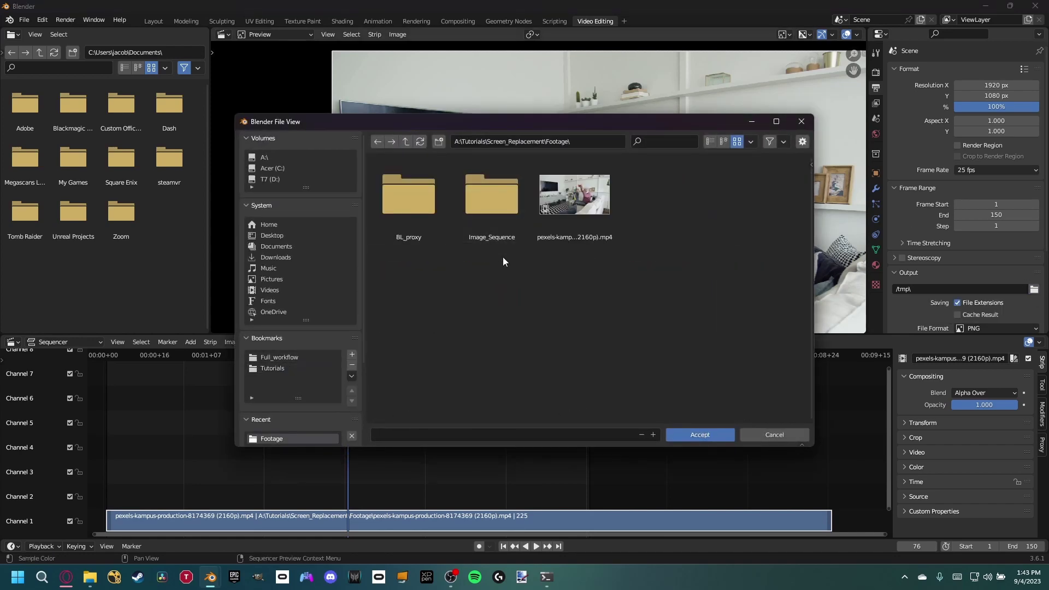
pyautogui.doubleClick(490, 224)
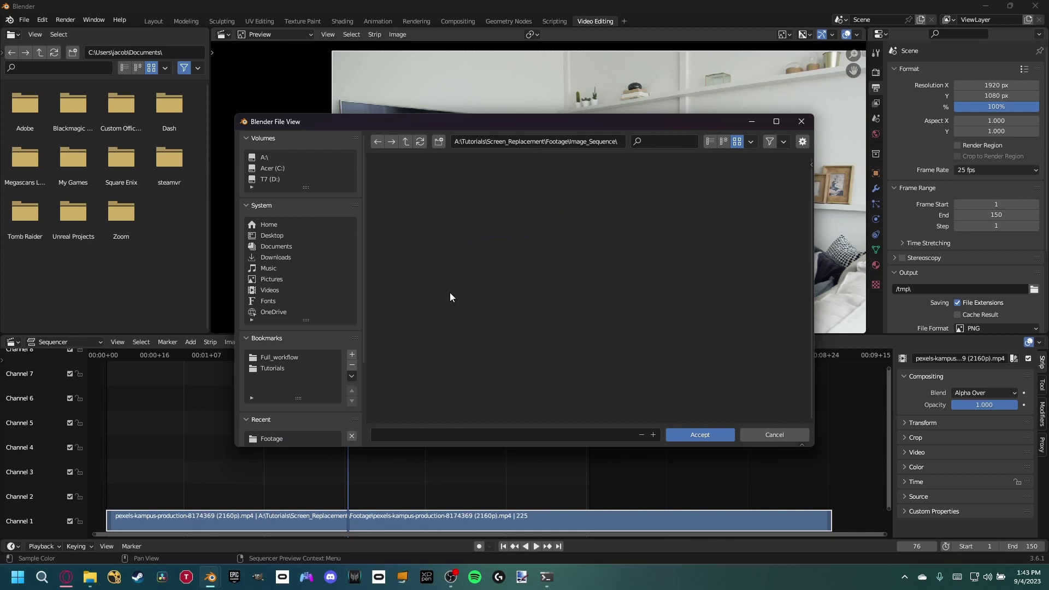
pyautogui.click(447, 430)
pyautogui.write('Screen_PLT_')
pyautogui.click(699, 434)
# Set PNG output to RGB with 0% compression and render the full animation.
pyautogui.scroll(-5, 931, 268)
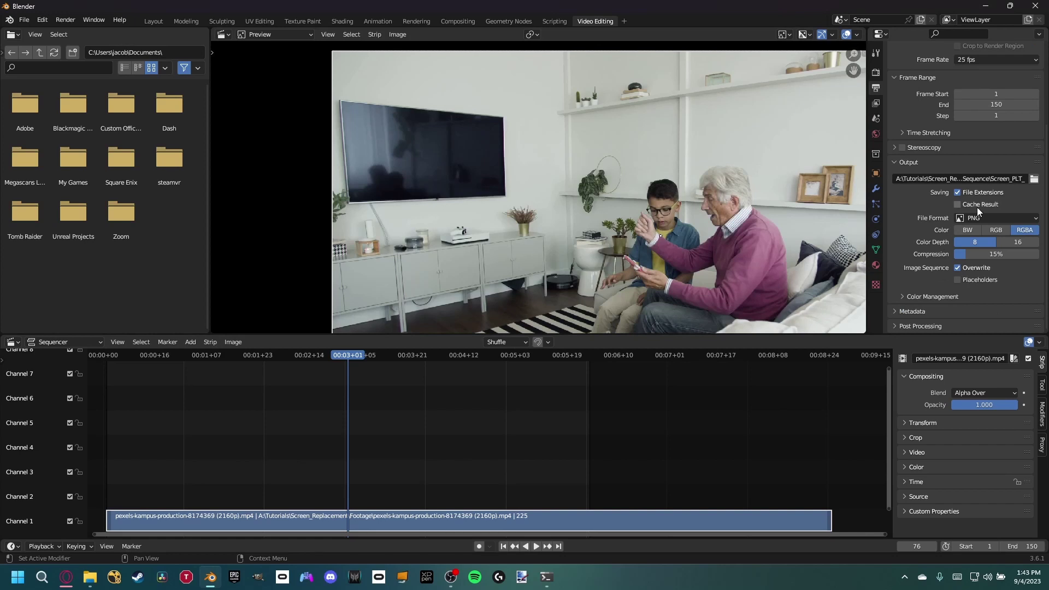
pyautogui.click(998, 231)
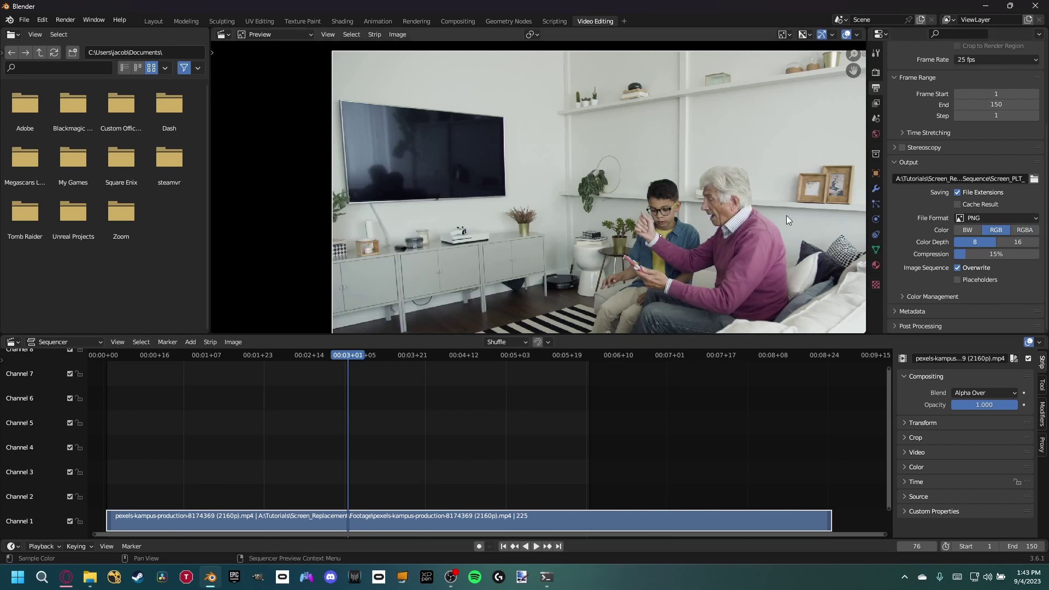
pyautogui.moveTo(987, 253); pyautogui.dragTo(973, 254)
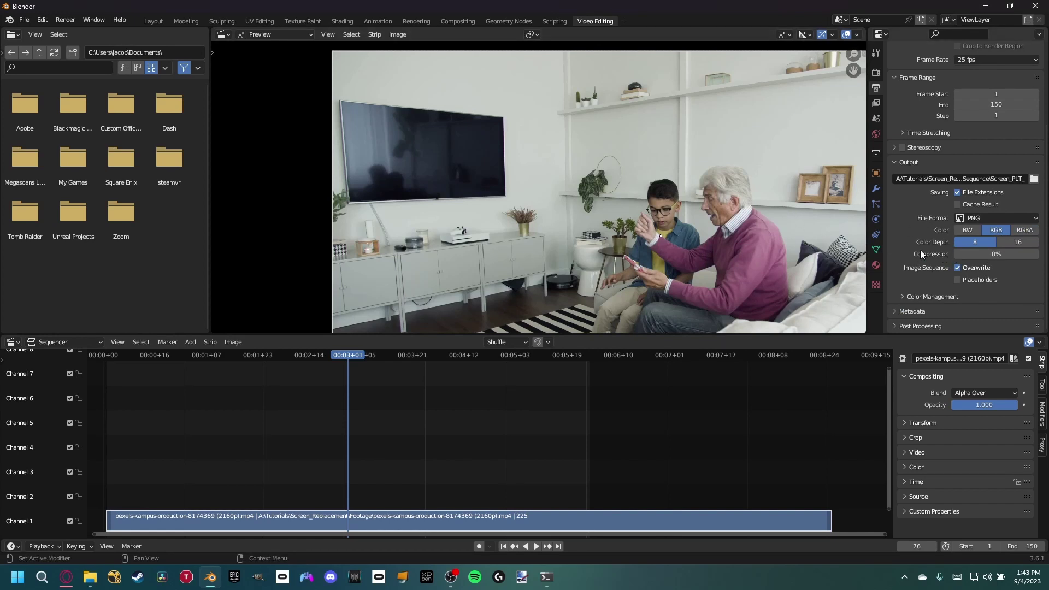
pyautogui.click(65, 20)
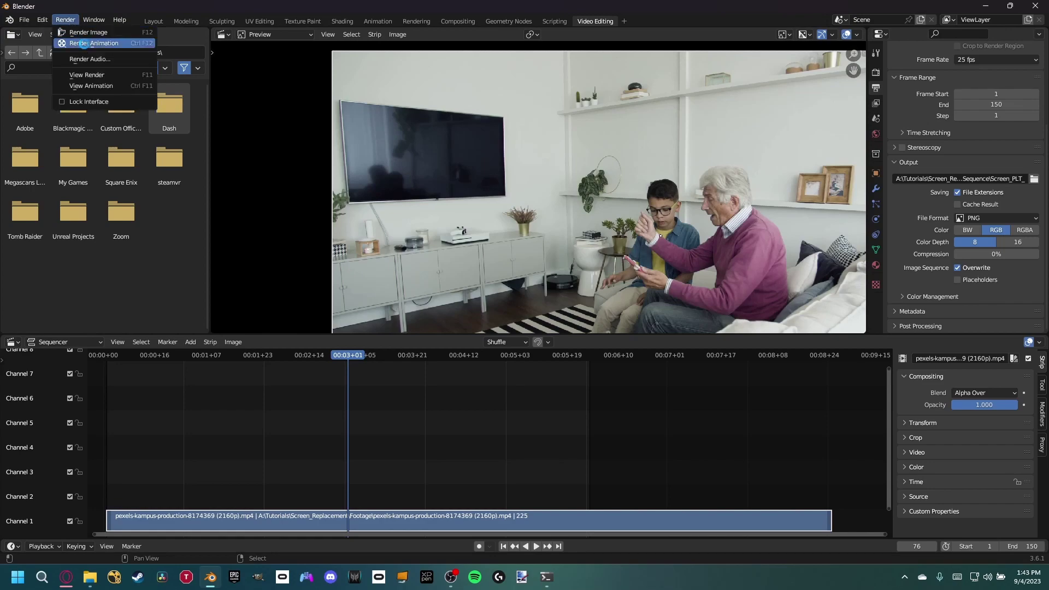
pyautogui.click(83, 43)
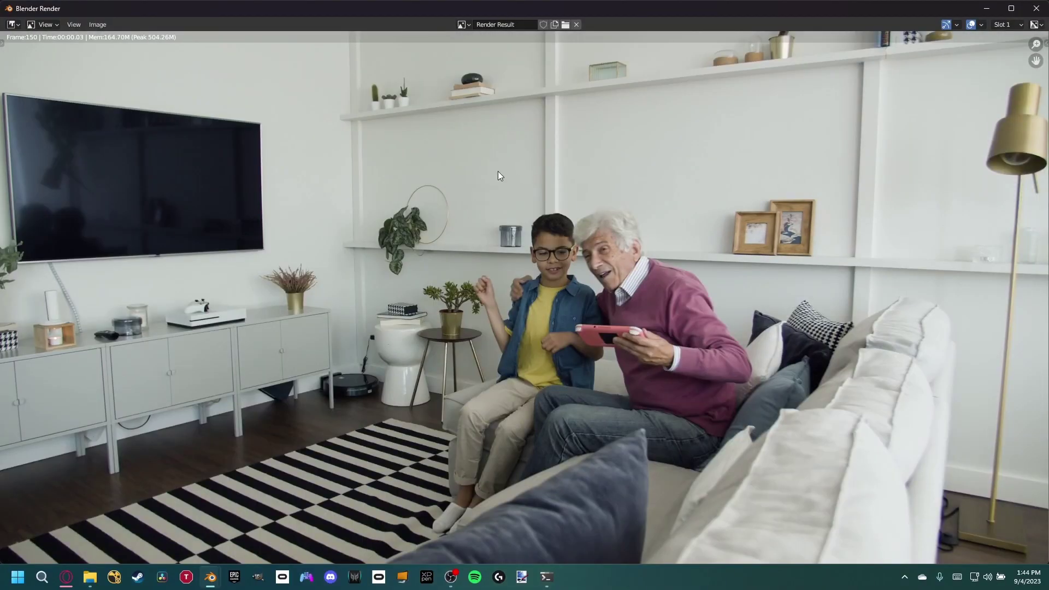
# Close the render window and start a new file without saving changes.
pyautogui.click(1036, 9)
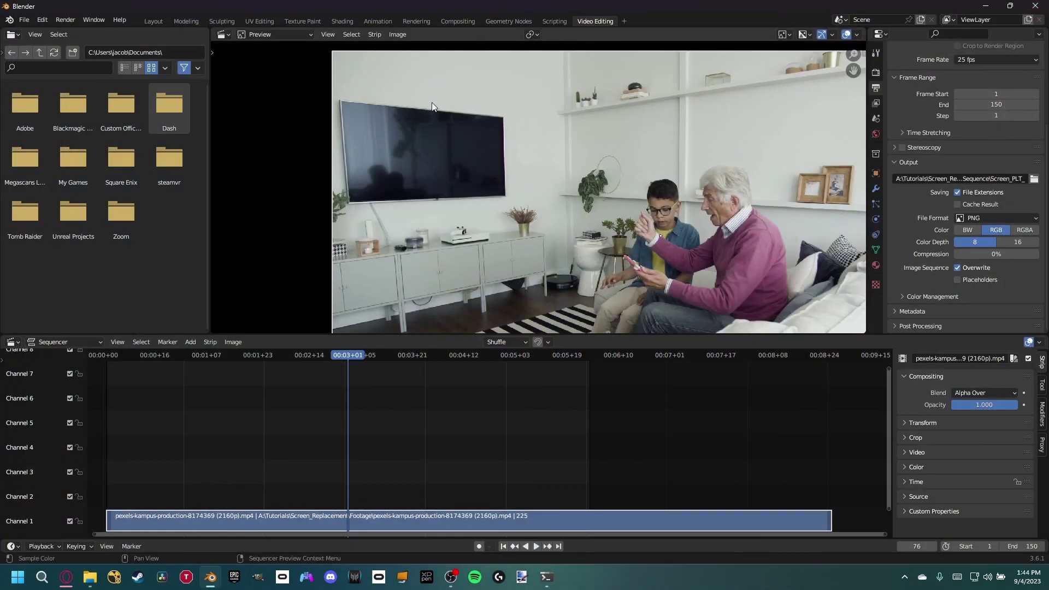
pyautogui.click(24, 20)
pyautogui.moveTo(34, 32)
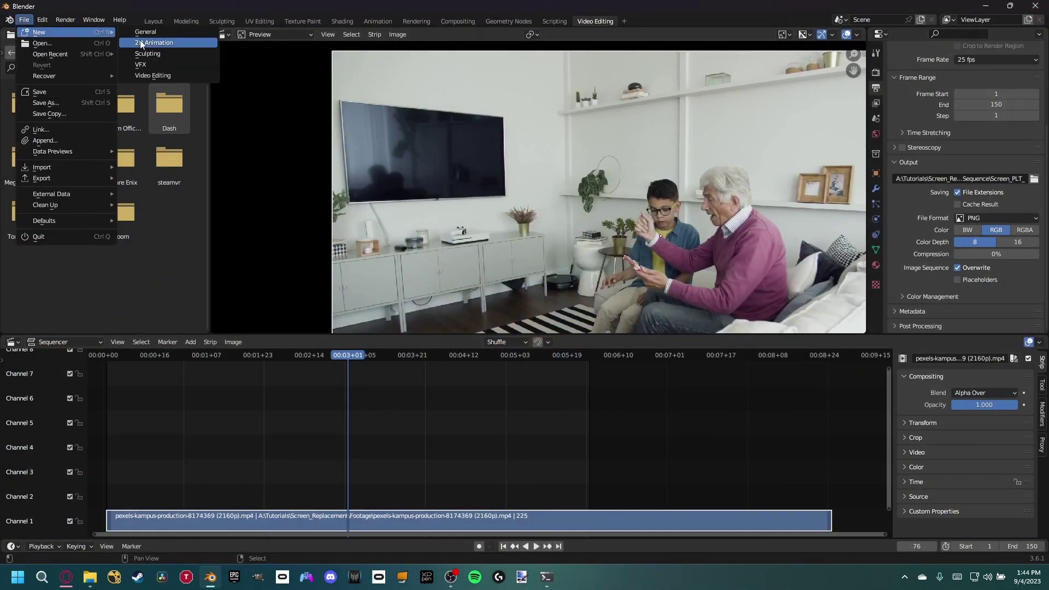
pyautogui.click(141, 43)
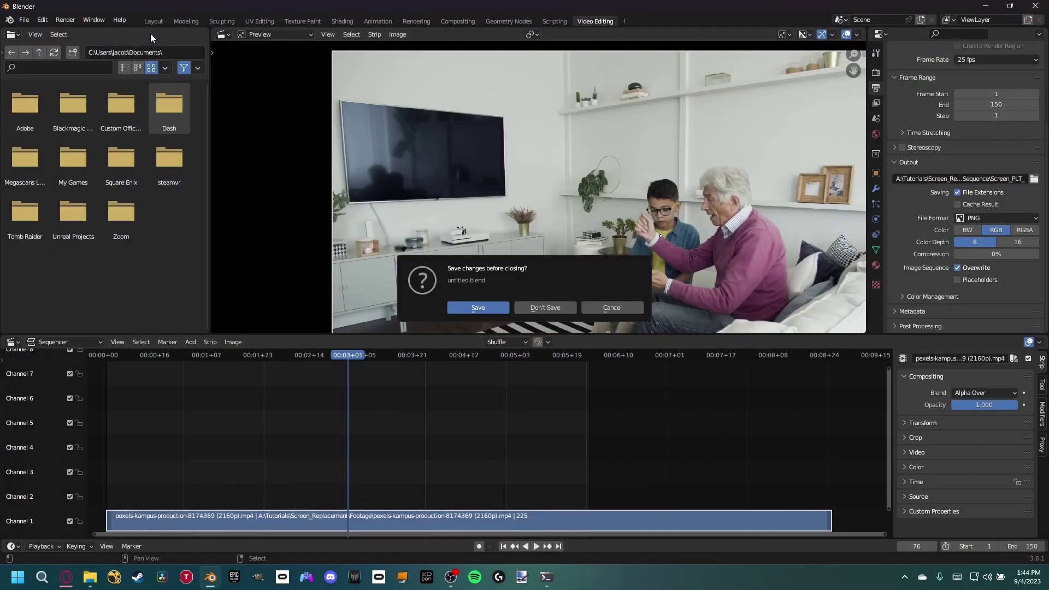
pyautogui.click(545, 307)
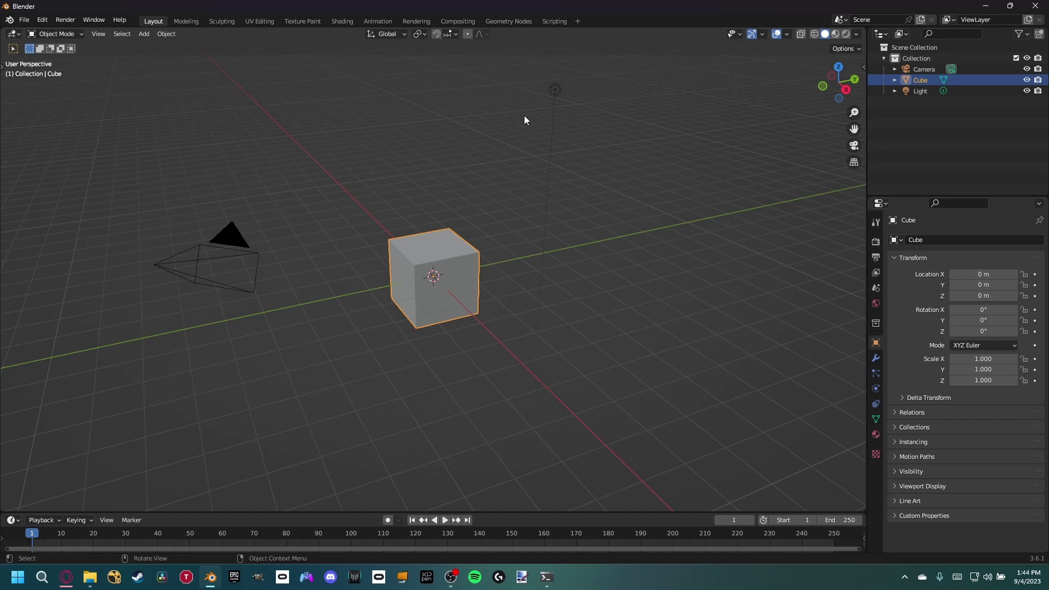
# Add a Motion Tracking workspace and shrink the Dopesheet and Graph editors to enlarge the clip area.
pyautogui.click(578, 22)
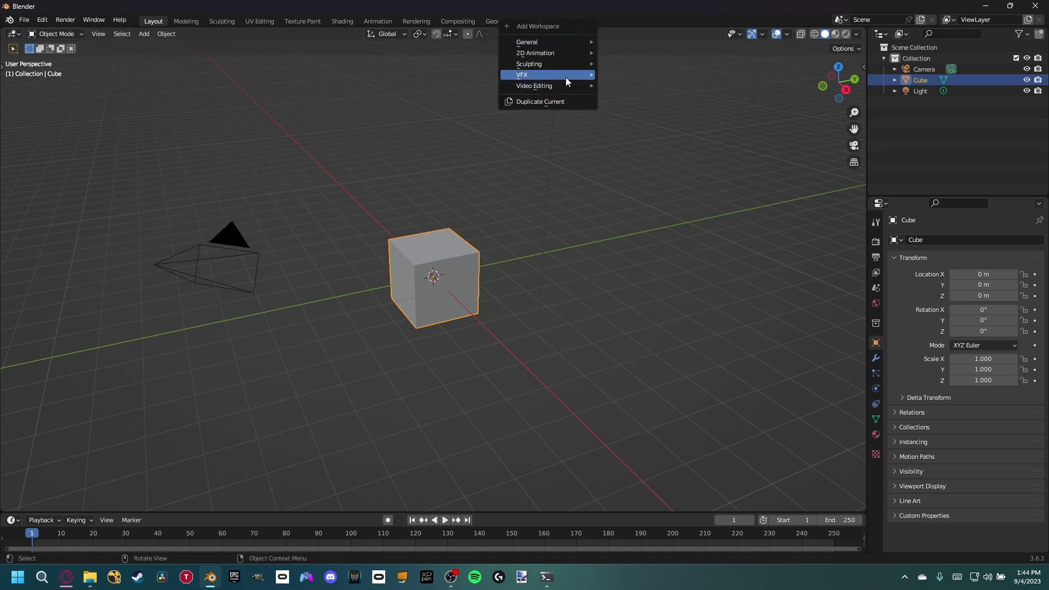
pyautogui.moveTo(566, 76)
pyautogui.click(636, 96)
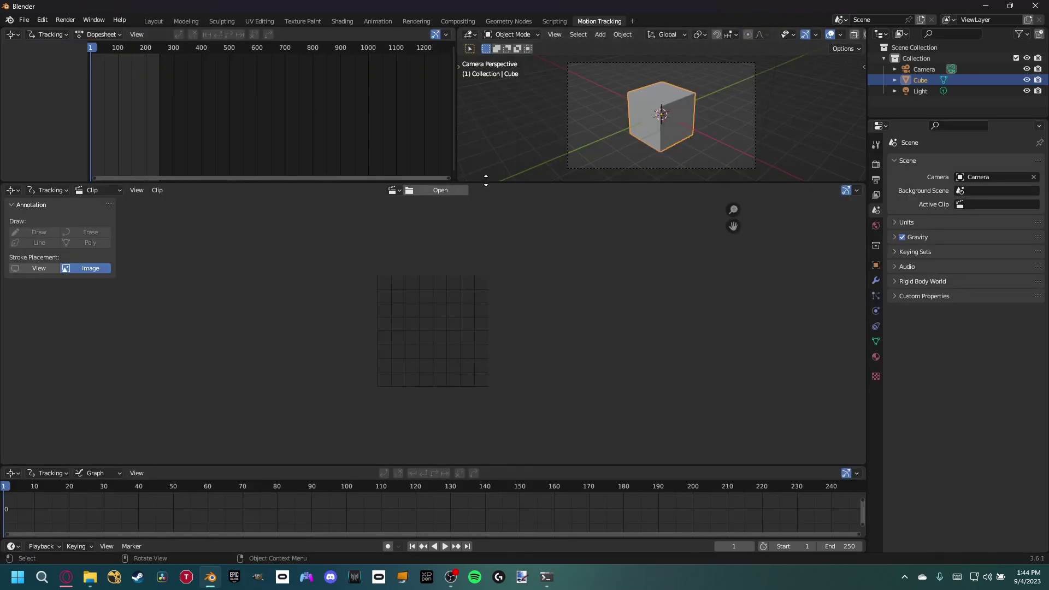
pyautogui.moveTo(486, 176); pyautogui.dragTo(504, 52)
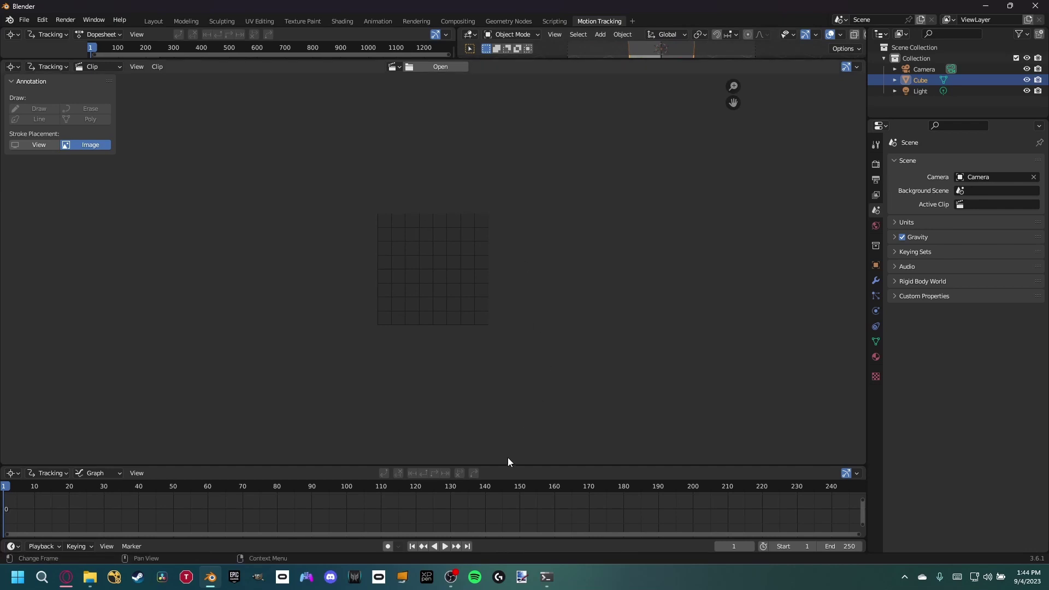
pyautogui.moveTo(507, 464); pyautogui.dragTo(510, 499)
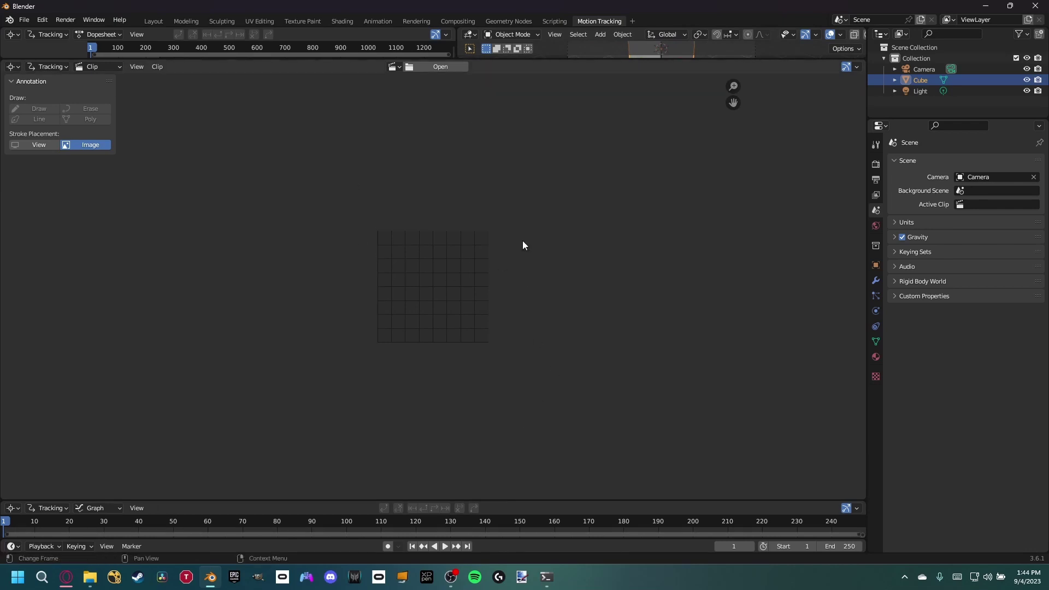
# Load all Screen_PLT_ PNG frames as a clip, match the scene frame range, and prefetch.
pyautogui.click(443, 67)
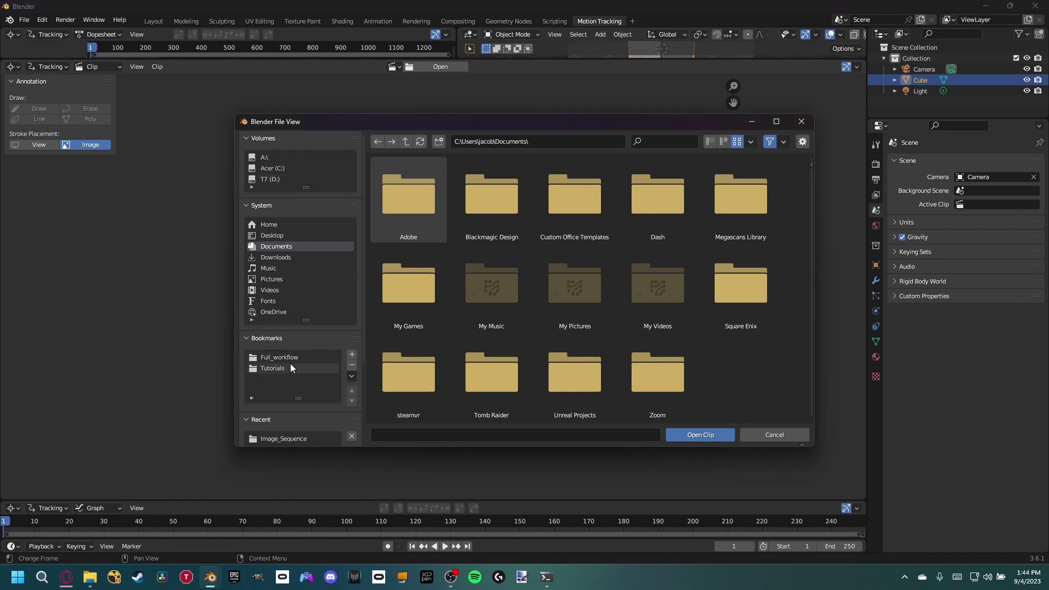
pyautogui.click(283, 438)
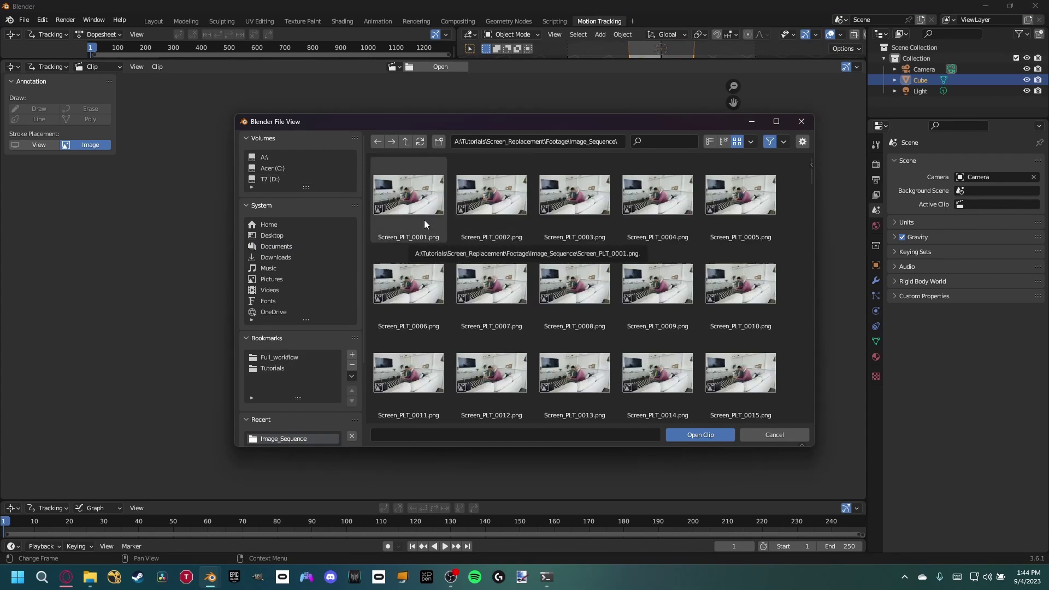
pyautogui.press('a')
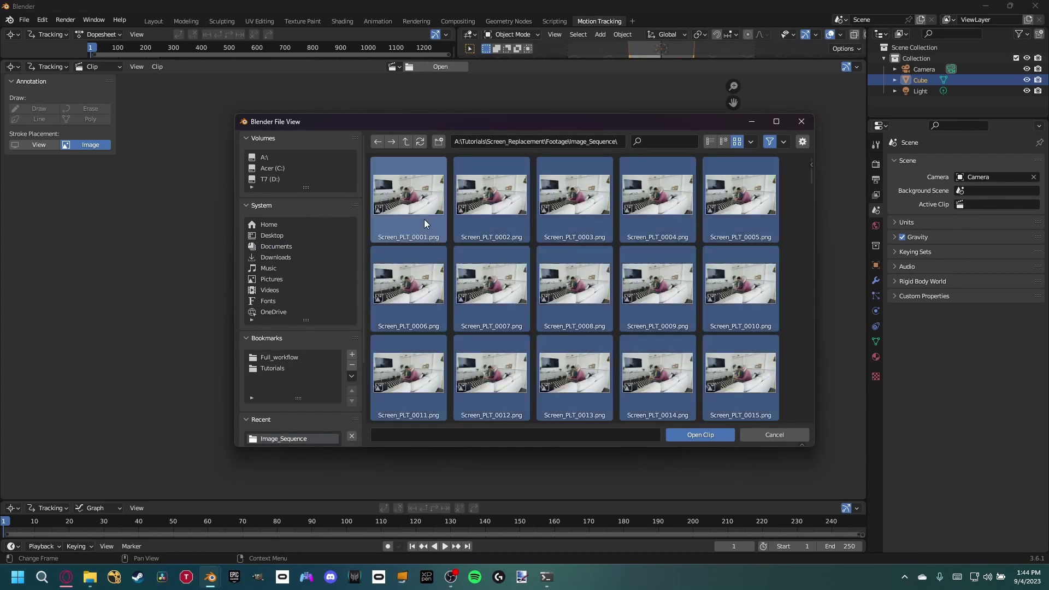
pyautogui.click(715, 434)
pyautogui.scroll(-1, 591, 293)
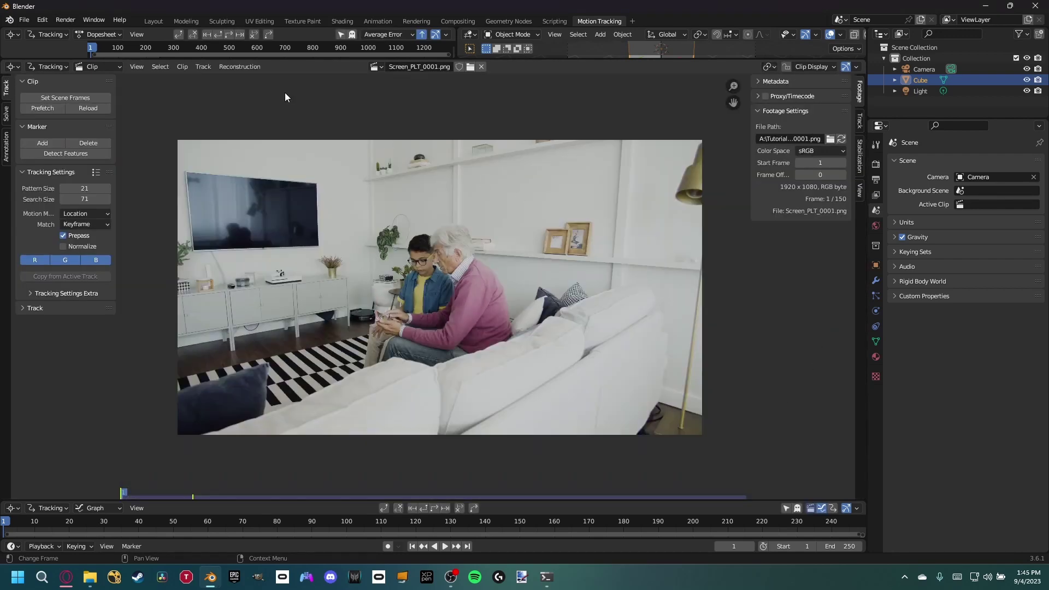
pyautogui.click(64, 98)
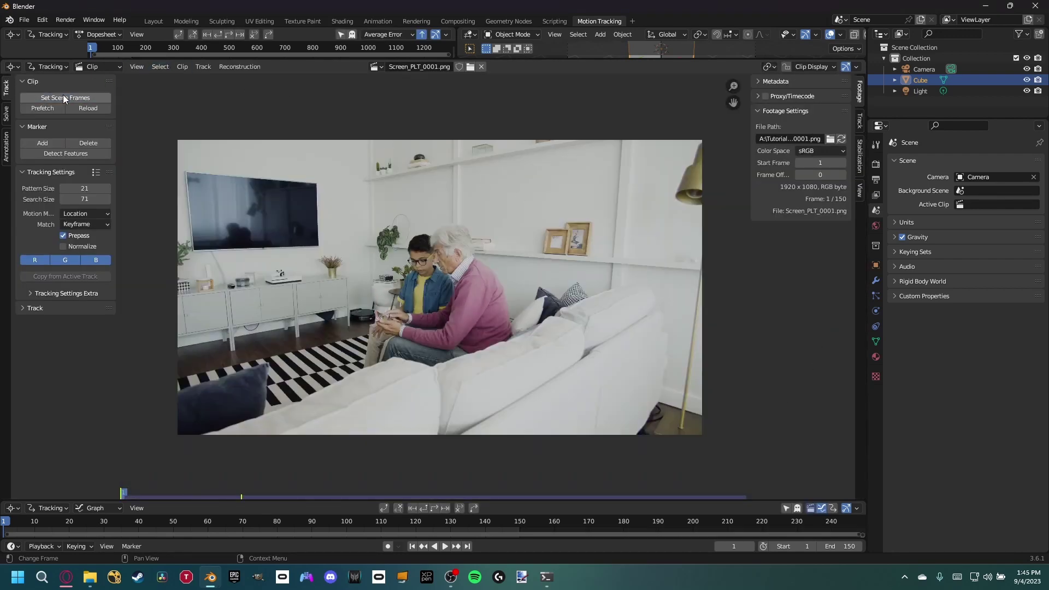
pyautogui.click(48, 109)
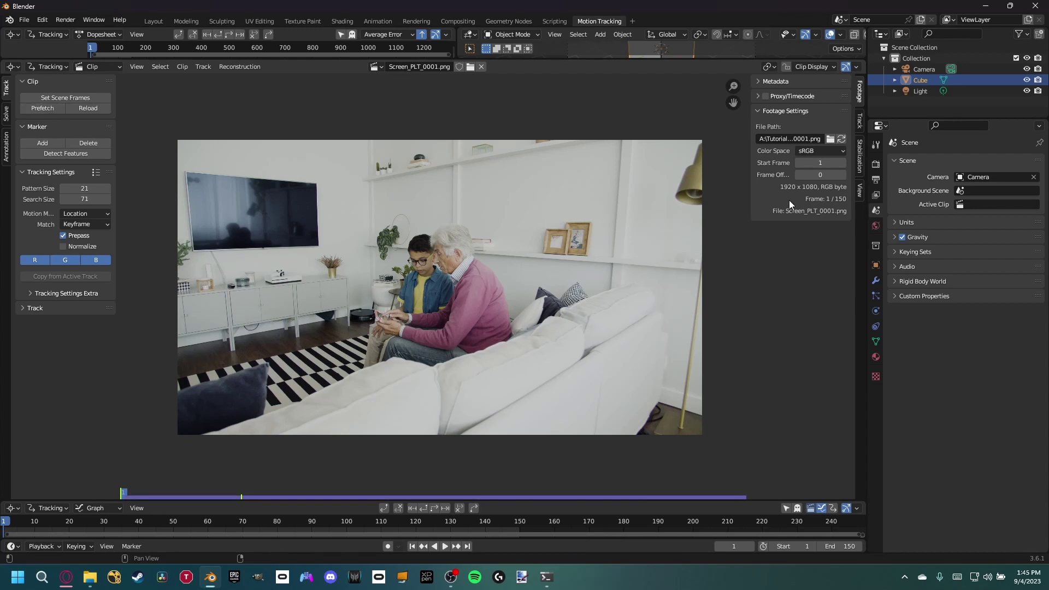
# Set the View Transform to Standard and the frame rate to 25 fps.
pyautogui.click(875, 164)
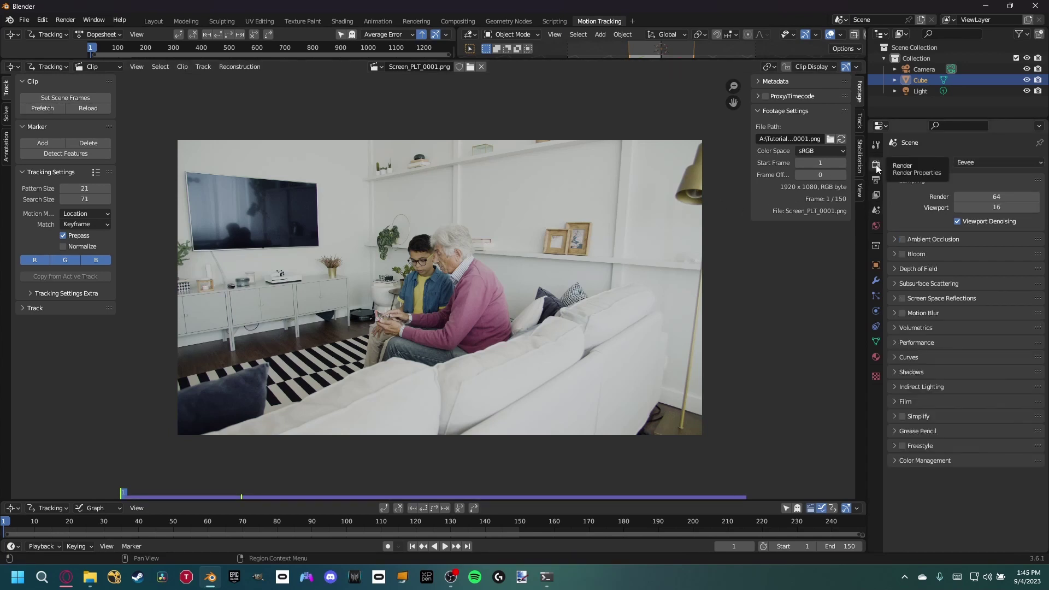
pyautogui.click(906, 461)
pyautogui.click(973, 493)
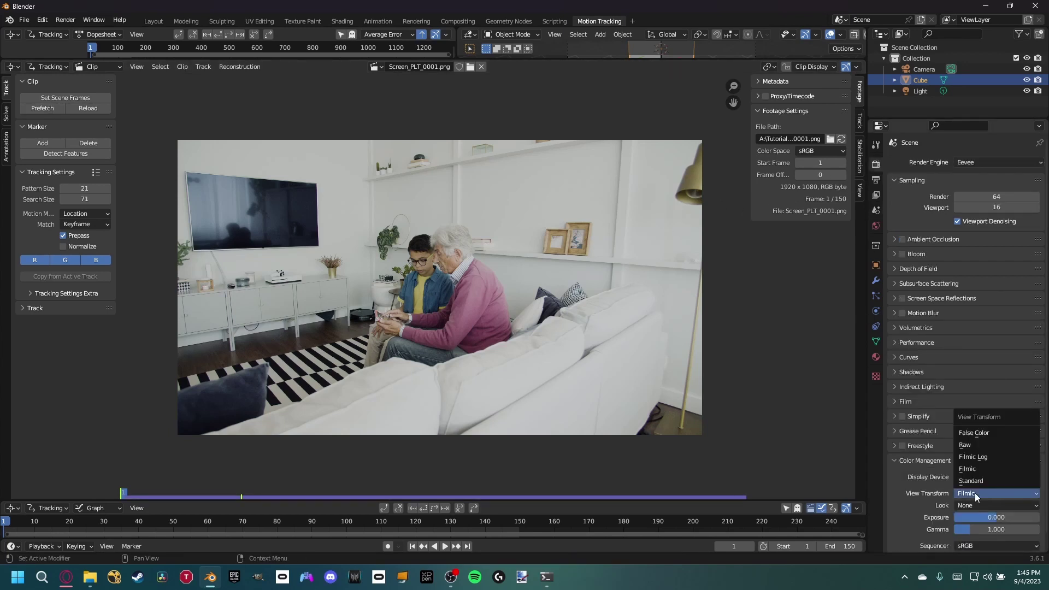
pyautogui.click(976, 480)
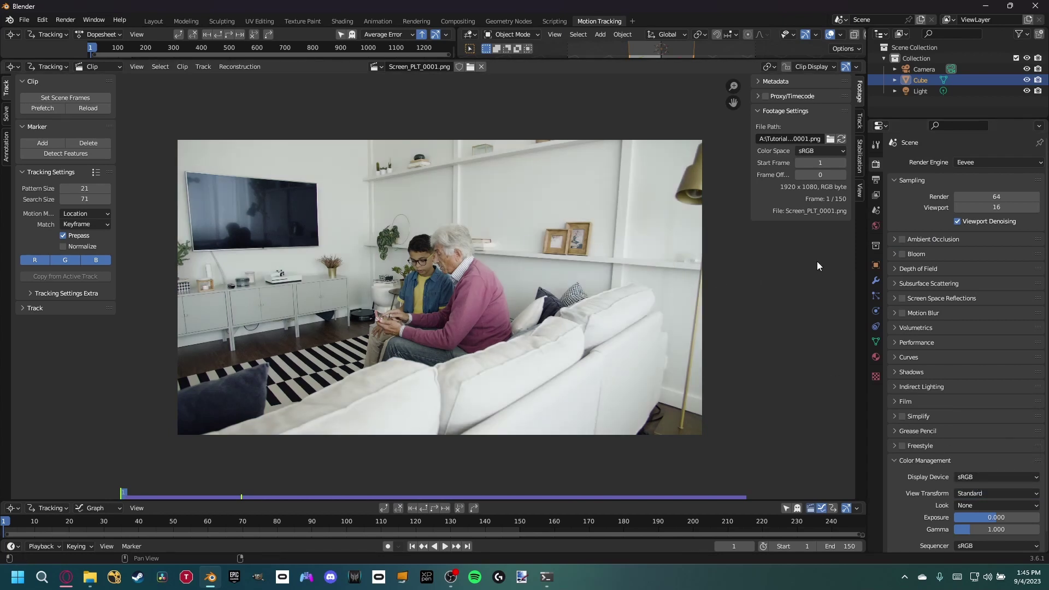
pyautogui.click(876, 182)
pyautogui.click(968, 263)
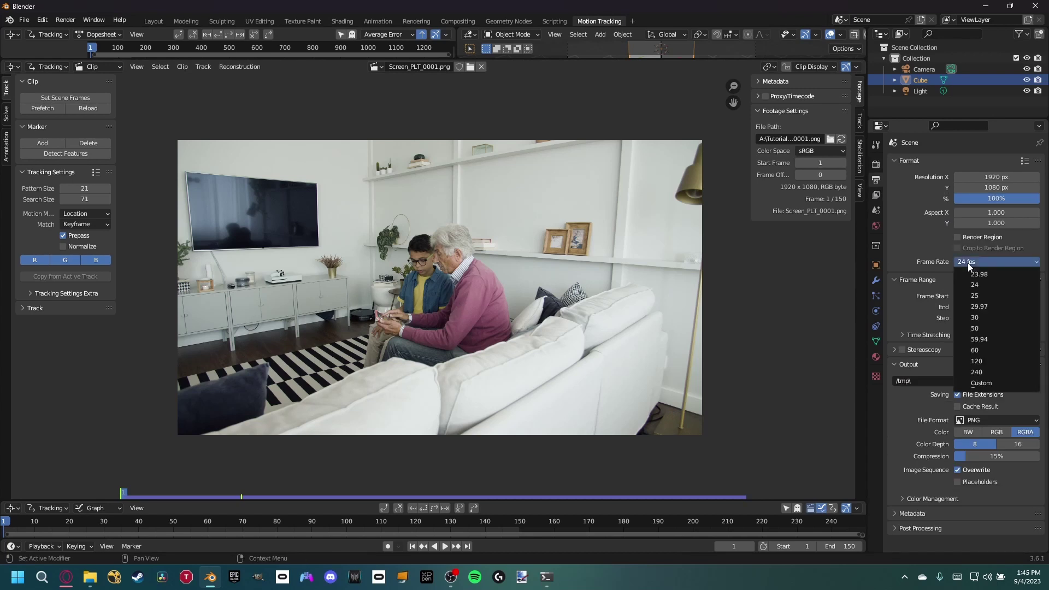
pyautogui.click(976, 295)
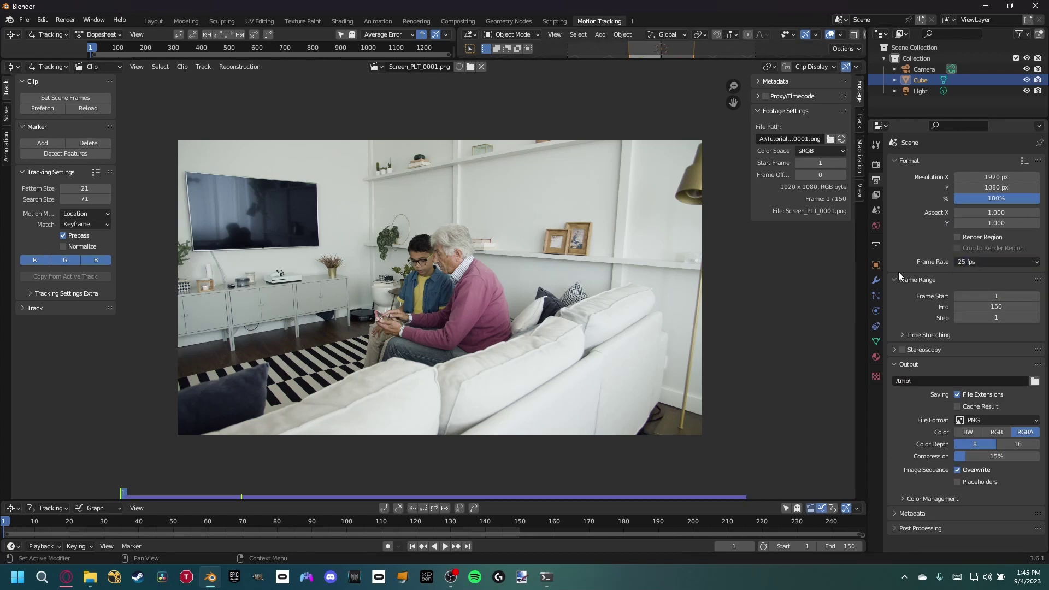
pyautogui.moveTo(136, 173); pyautogui.dragTo(153, 176, button='middle')
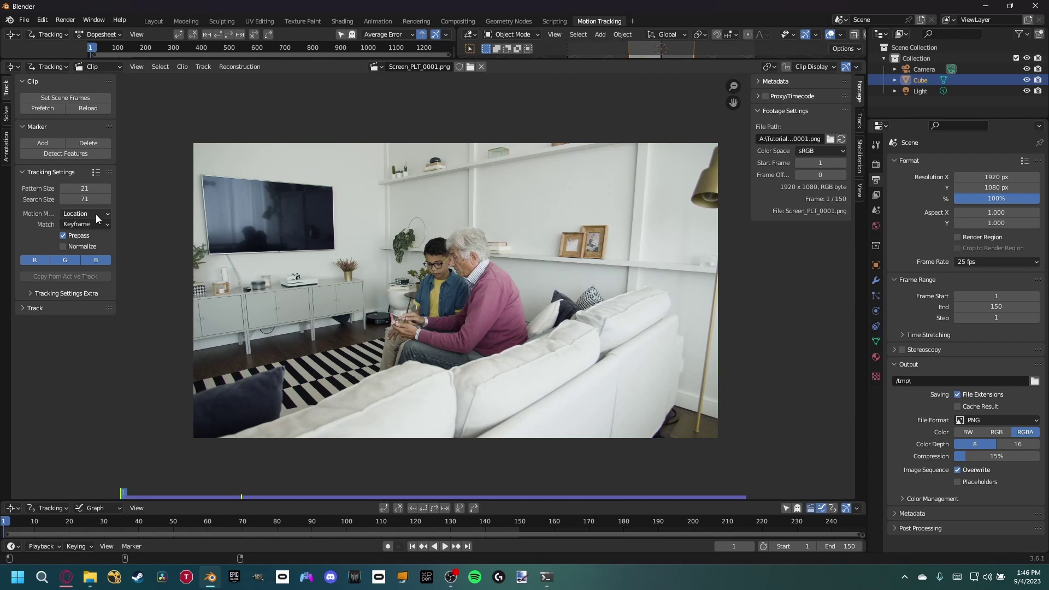
# Set tracking to match Previous Frame with Normalize on and correlation 0.900.
pyautogui.click(83, 223)
pyautogui.click(81, 247)
pyautogui.click(67, 247)
pyautogui.click(45, 291)
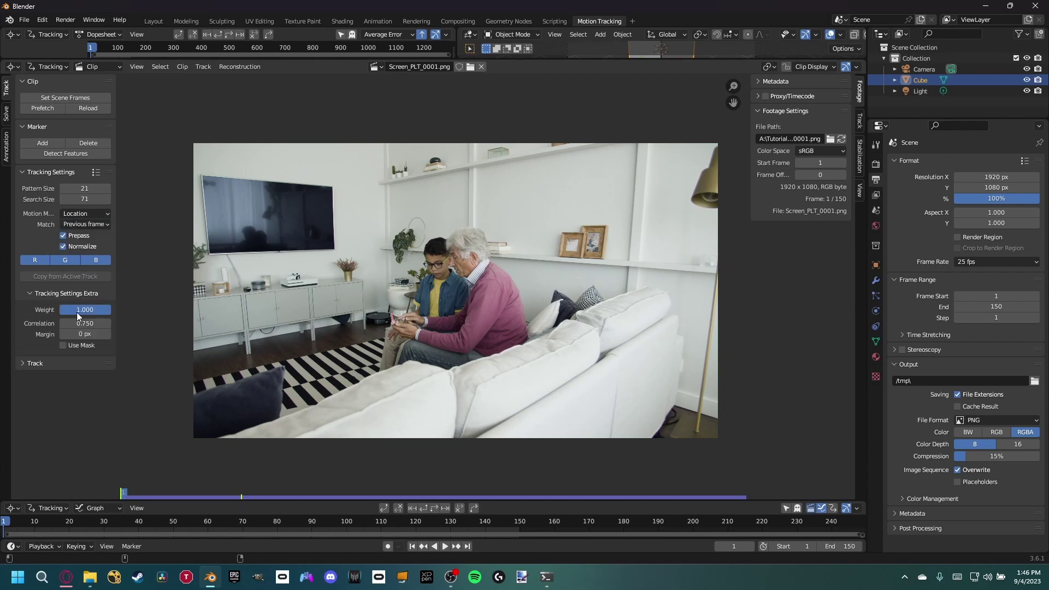
pyautogui.click(83, 323)
pyautogui.write('0.9')
pyautogui.press('Return')
# Place a first marker at the TV's top-left corner and reduce pattern size to 15 and search to 44.
pyautogui.moveTo(218, 201); pyautogui.dragTo(396, 248, button='middle')
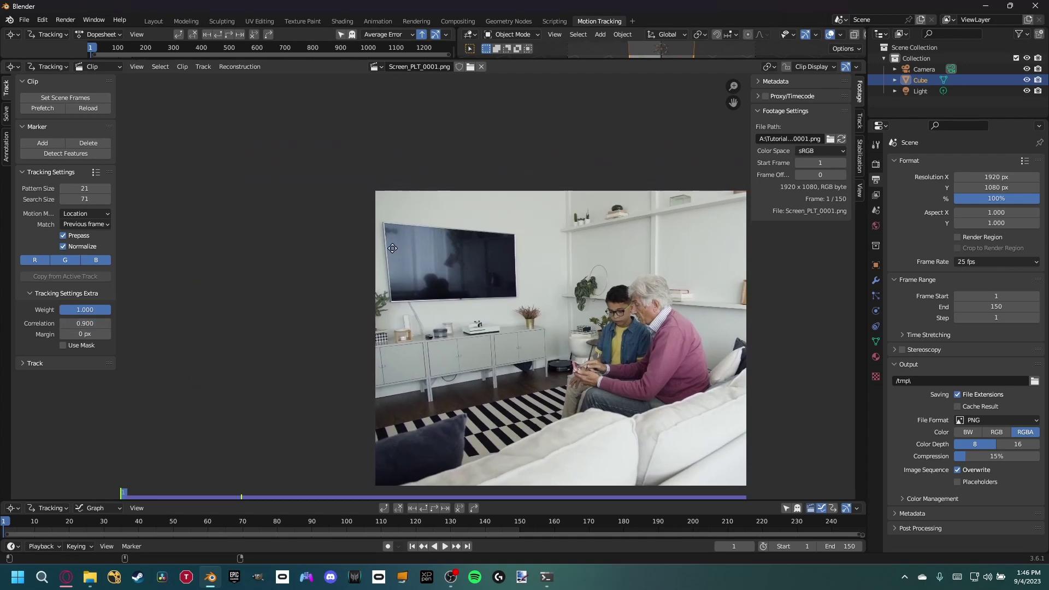
pyautogui.moveTo(392, 248); pyautogui.dragTo(389, 248, button='middle')
pyautogui.scroll(4, 432, 238)
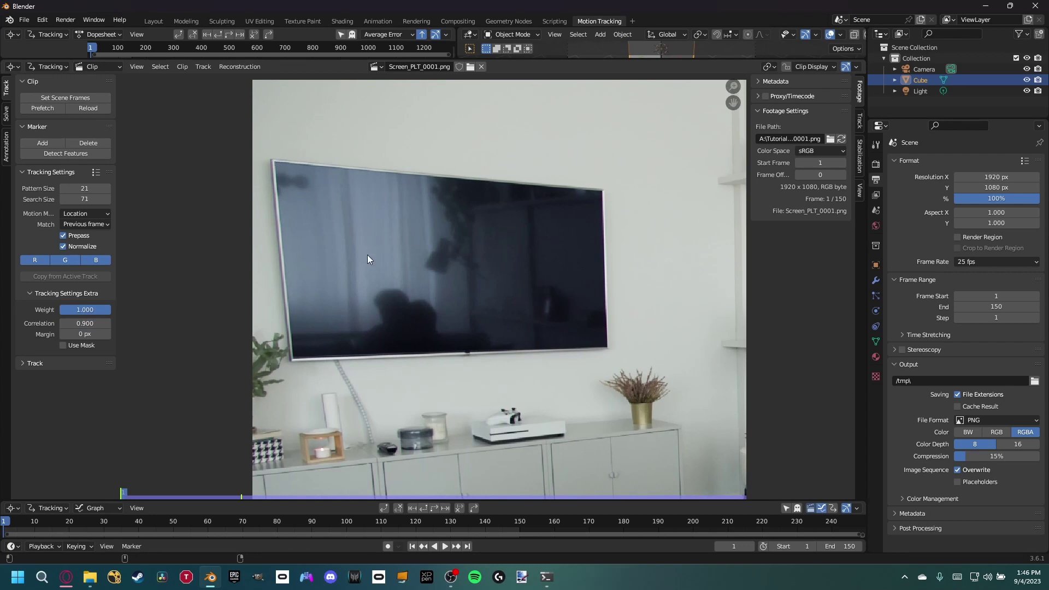
pyautogui.scroll(3, 292, 244)
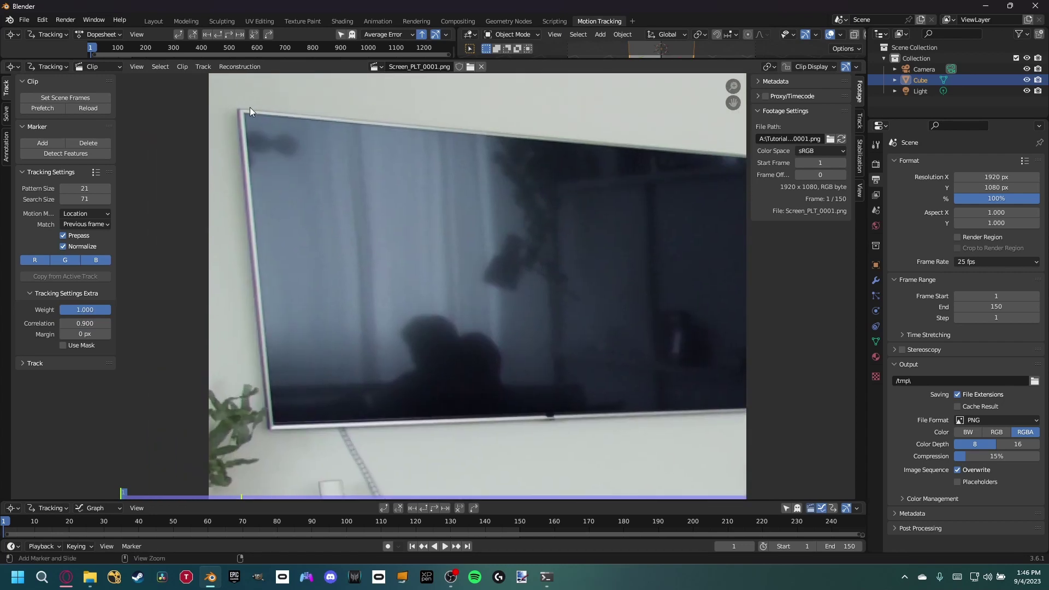
pyautogui.keyDown('ctrl'); pyautogui.click(244, 113); pyautogui.keyUp('ctrl')
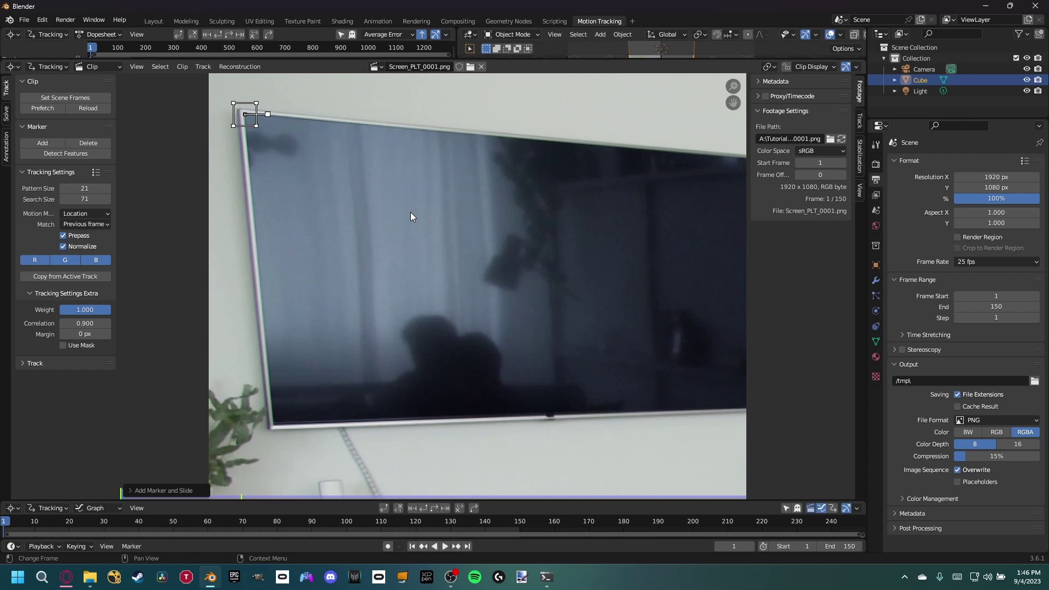
pyautogui.moveTo(387, 182); pyautogui.dragTo(373, 190, button='middle')
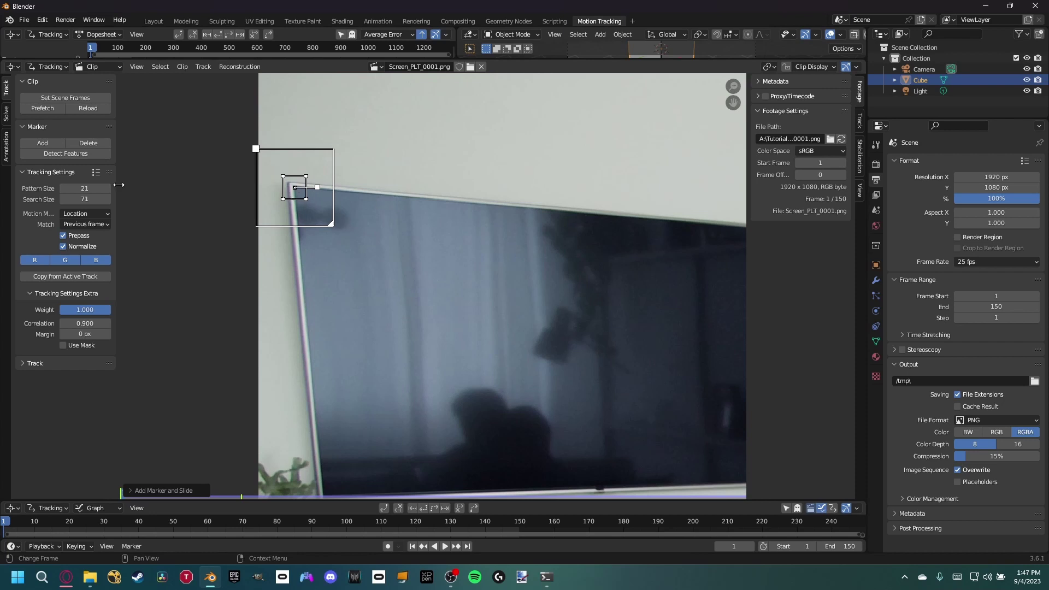
pyautogui.moveTo(88, 188)
pyautogui.mouseDown()
pyautogui.moveTo(30, 199)
pyautogui.moveTo(115, 210)
pyautogui.mouseUp()
pyautogui.click(63, 199)
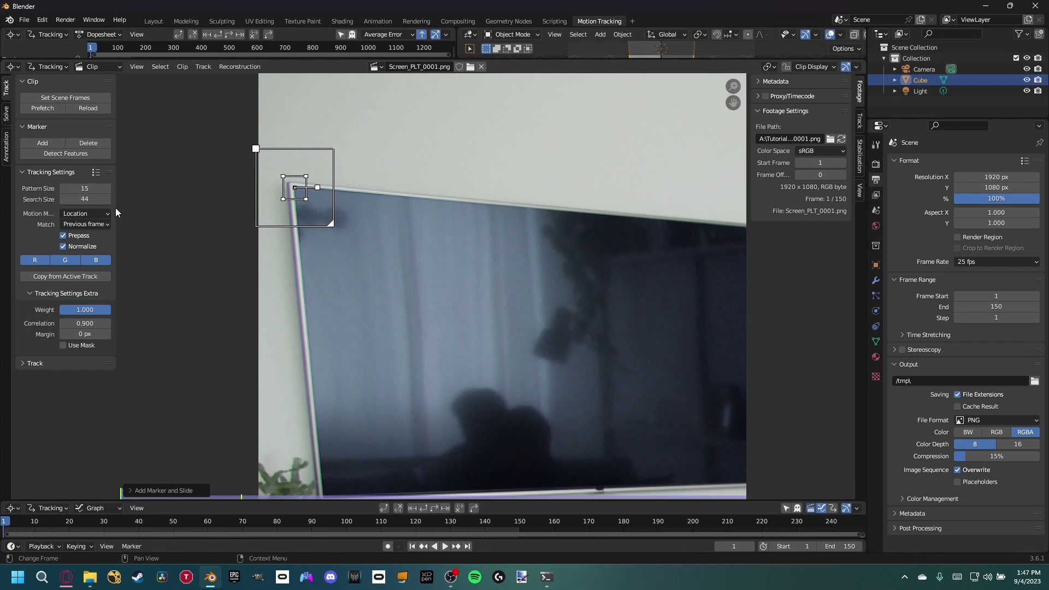
# Replace that marker with a new one nudged precisely onto the TV's top-left corner.
pyautogui.press('x')
pyautogui.click(294, 193)
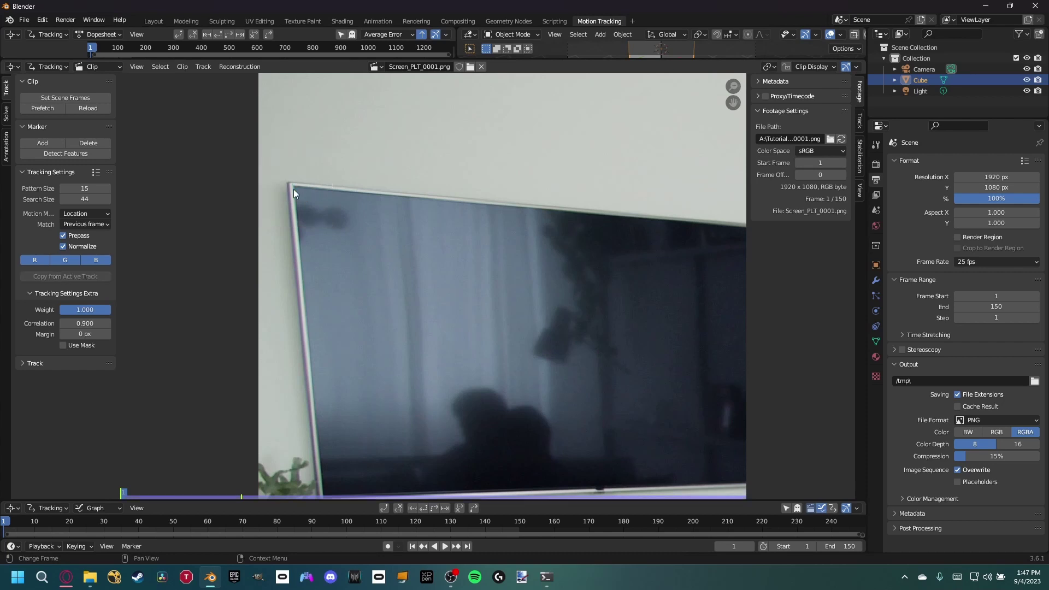
pyautogui.keyDown('ctrl'); pyautogui.click(293, 189); pyautogui.keyUp('ctrl')
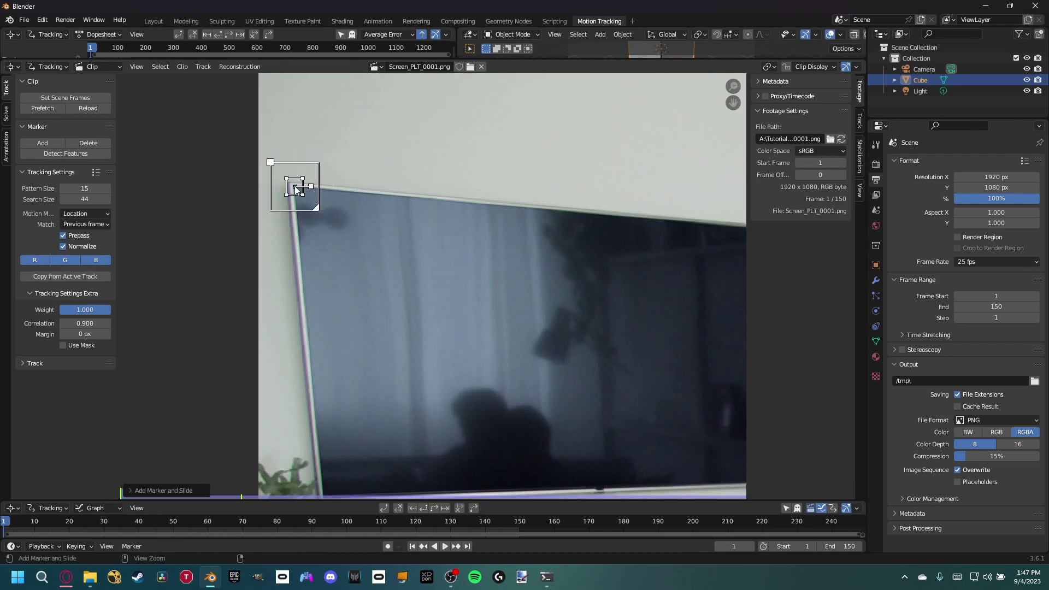
pyautogui.scroll(3, 250, 173)
pyautogui.moveTo(250, 173); pyautogui.dragTo(371, 309, button='middle')
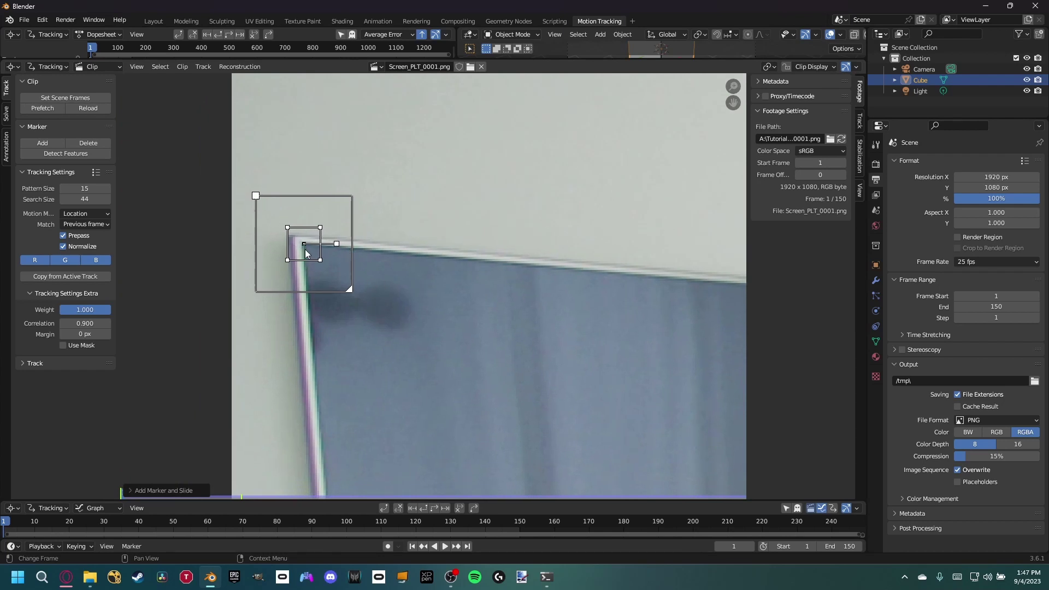
pyautogui.click(858, 126)
pyautogui.moveTo(817, 145); pyautogui.dragTo(811, 139)
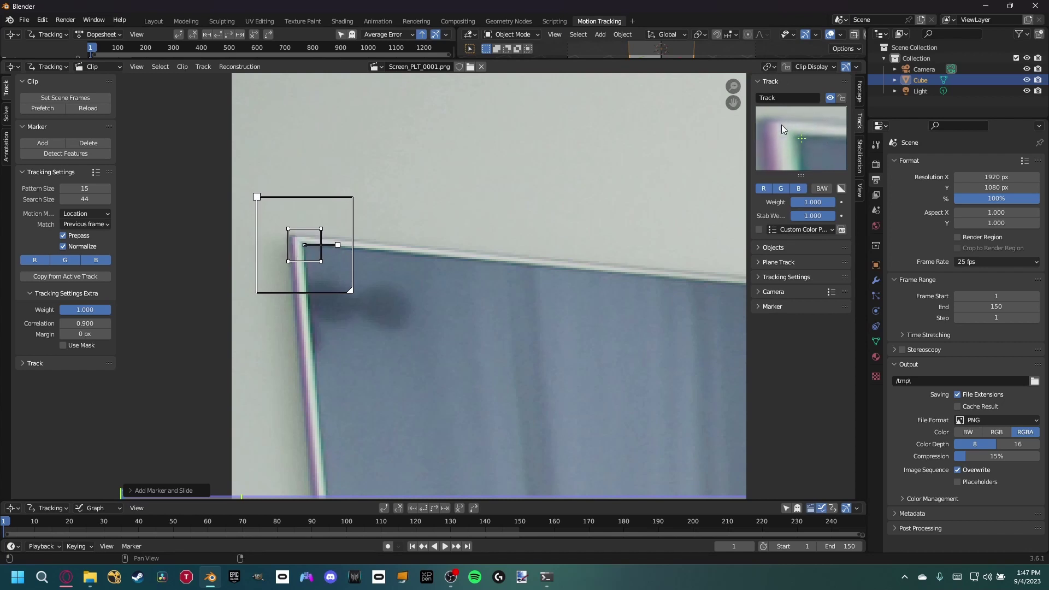
pyautogui.moveTo(614, 244); pyautogui.dragTo(496, 248, button='middle')
pyautogui.scroll(-1, 496, 248)
pyautogui.scroll(-2, 597, 285)
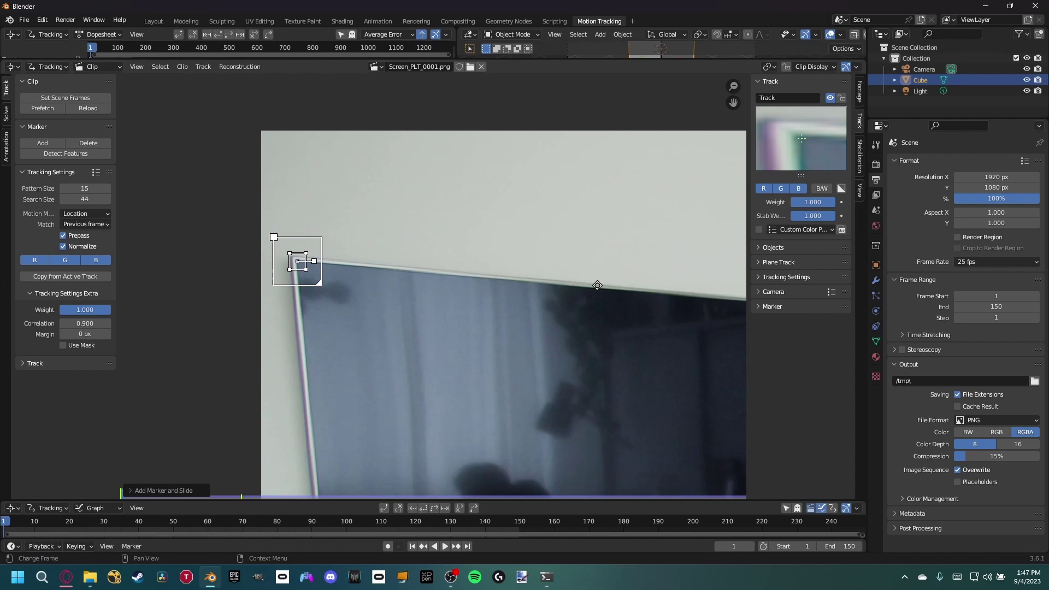
pyautogui.moveTo(597, 285); pyautogui.dragTo(546, 292, button='middle')
pyautogui.press('f')
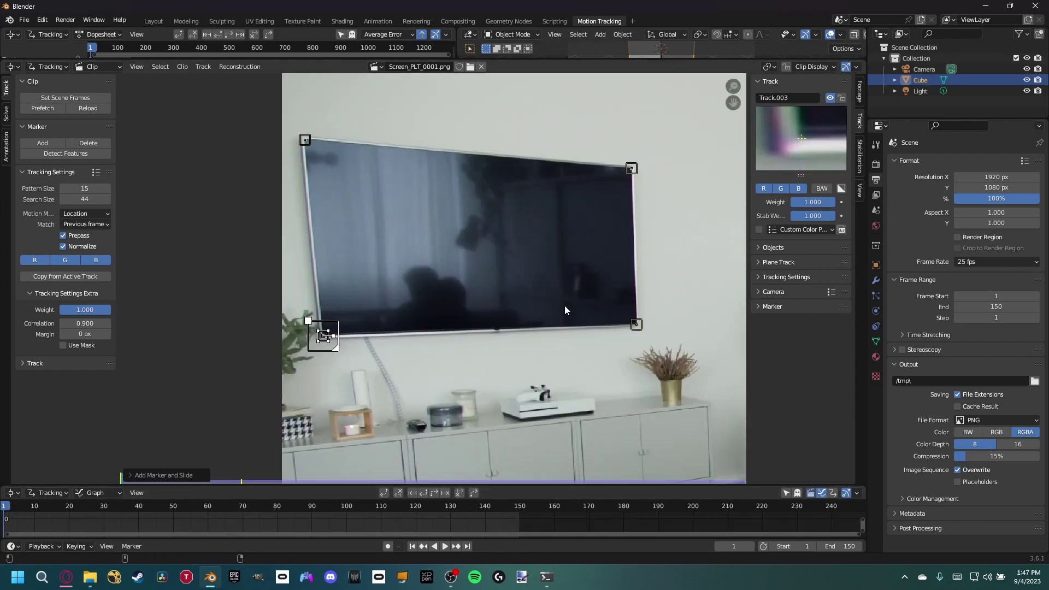
# Select all four corner markers, track them forward to frame 150, and scrub frames 41–66 to verify.
pyautogui.press('a')
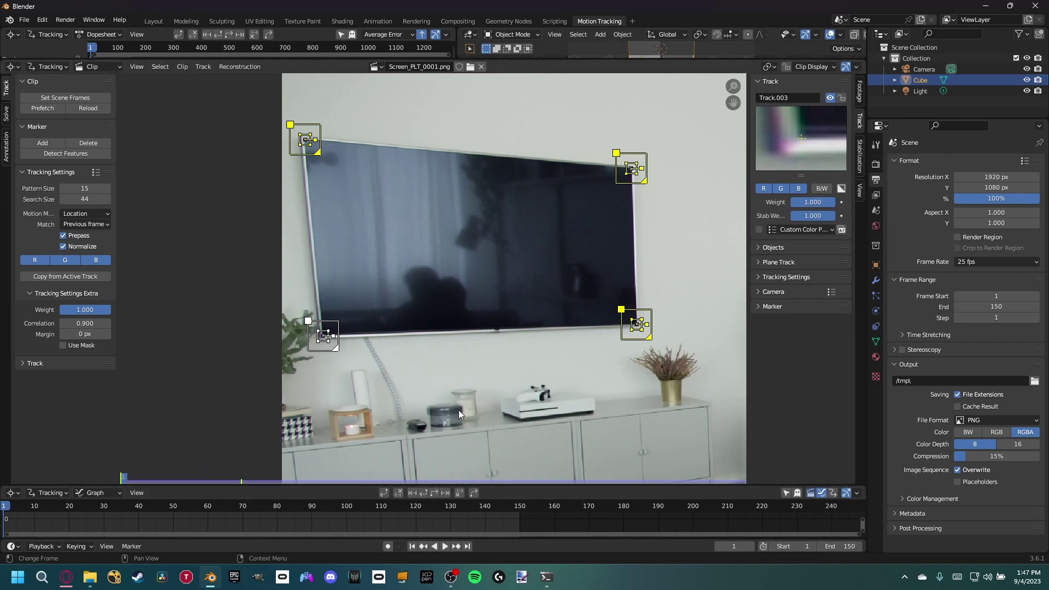
pyautogui.hotkey('ctrl', 't')
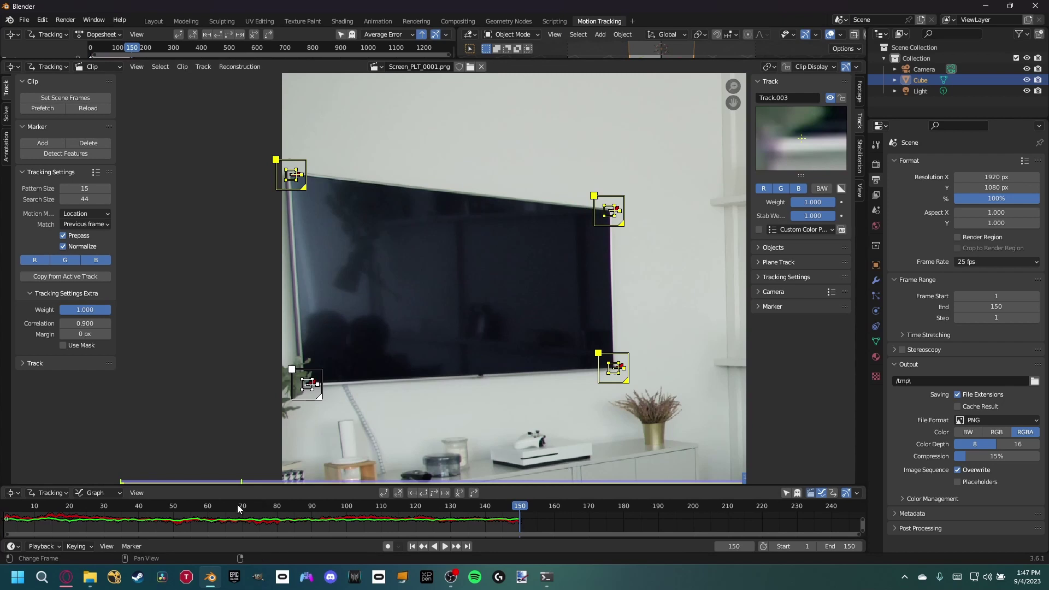
pyautogui.click(178, 507)
pyautogui.moveTo(180, 508); pyautogui.dragTo(152, 507)
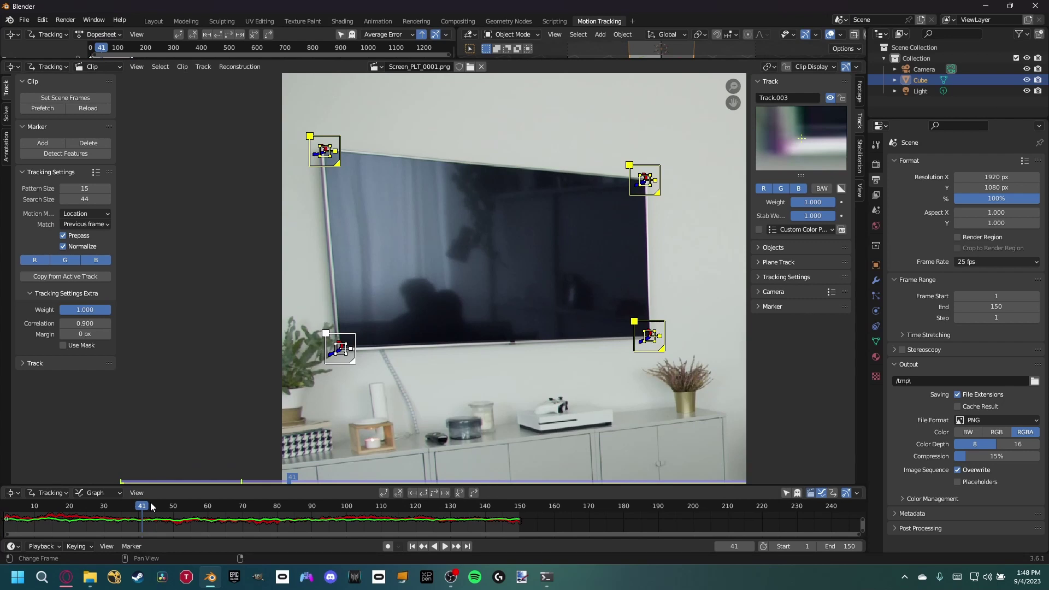
pyautogui.moveTo(152, 507); pyautogui.dragTo(221, 523)
pyautogui.click(32, 507)
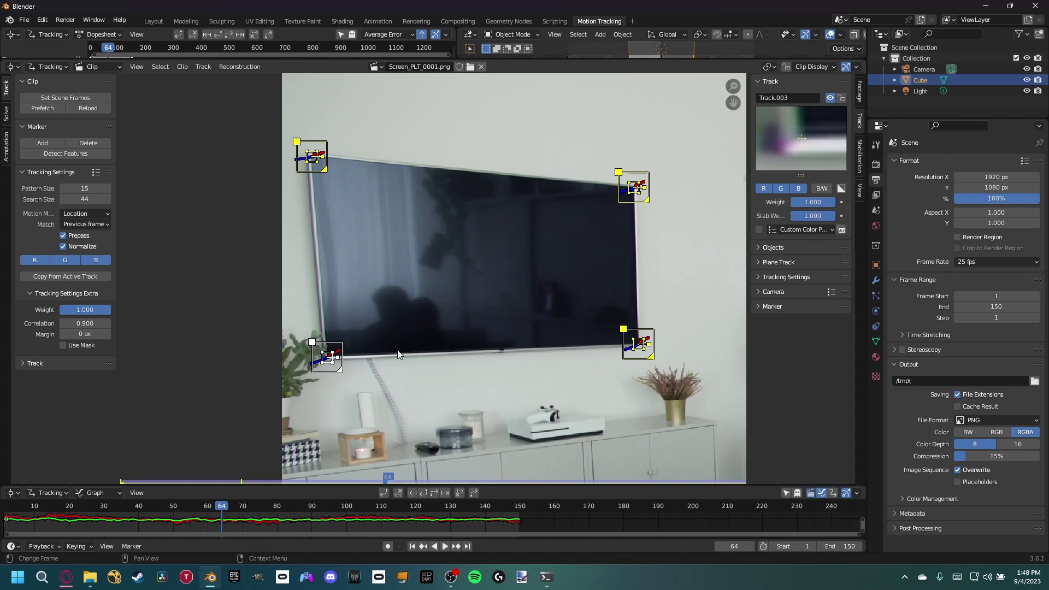
# Create a plane track from the four corner markers in the Solve tab.
pyautogui.click(5, 113)
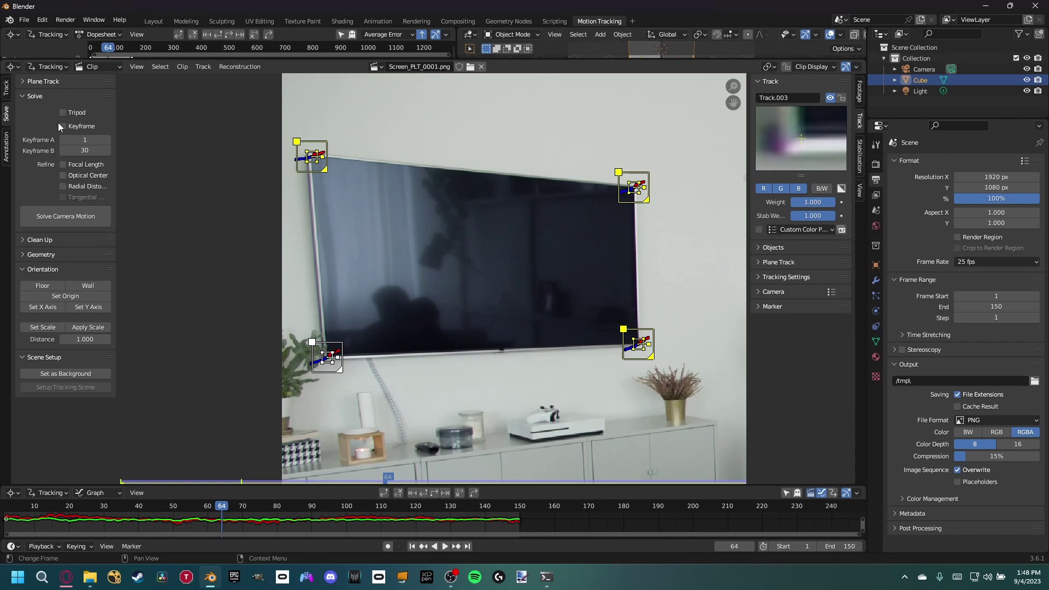
pyautogui.click(31, 97)
pyautogui.click(30, 85)
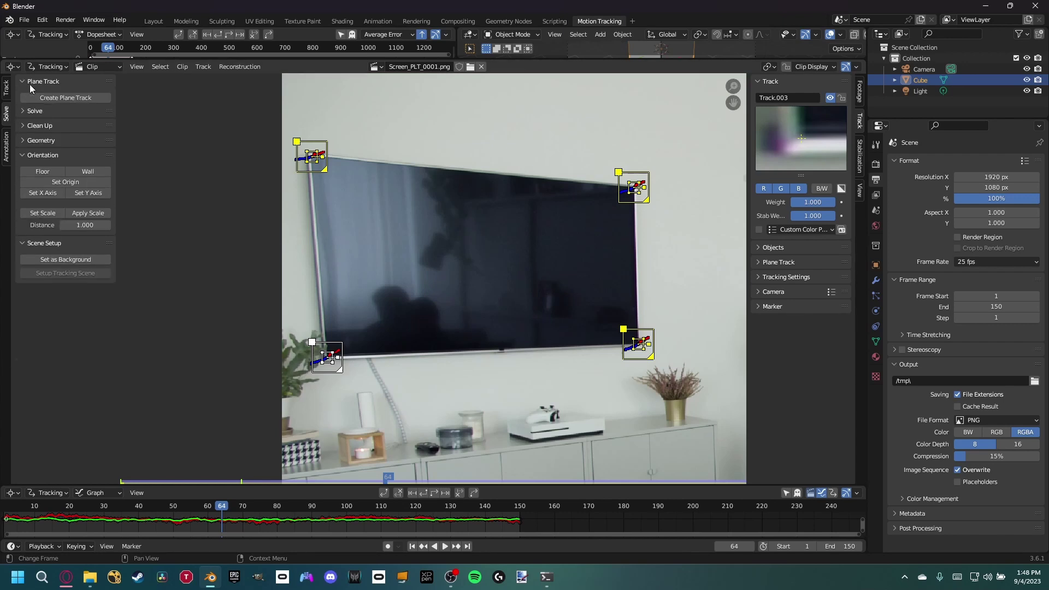
pyautogui.click(48, 98)
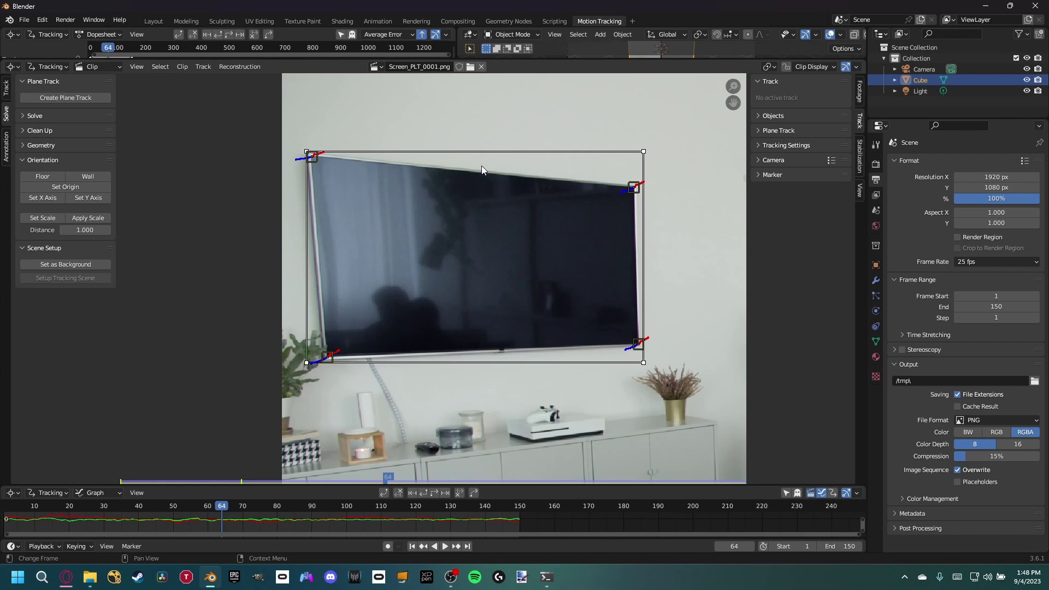
# Drag the plane track's top-right, lower-left and top-left corners onto the TV screen's corners.
pyautogui.scroll(2, 624, 162)
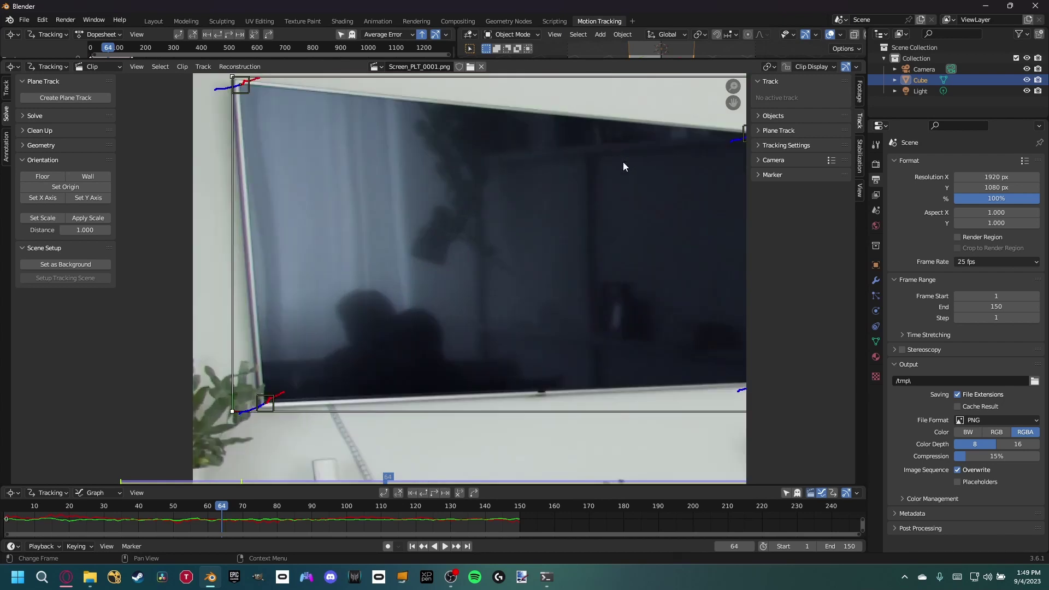
pyautogui.moveTo(621, 142); pyautogui.dragTo(606, 201)
pyautogui.scroll(3, 606, 200)
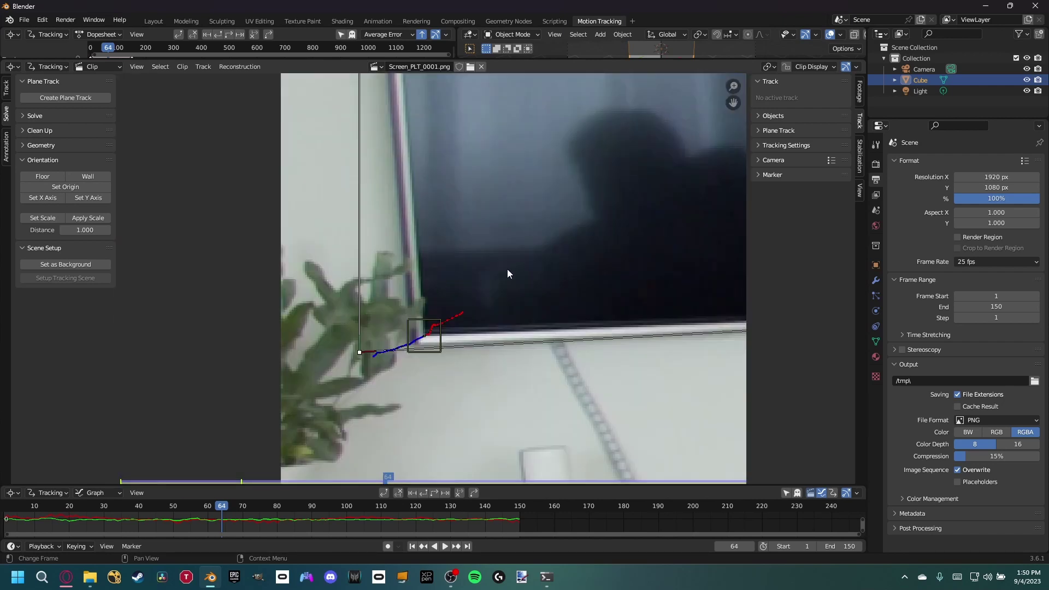
pyautogui.moveTo(507, 273); pyautogui.dragTo(481, 282, button='middle')
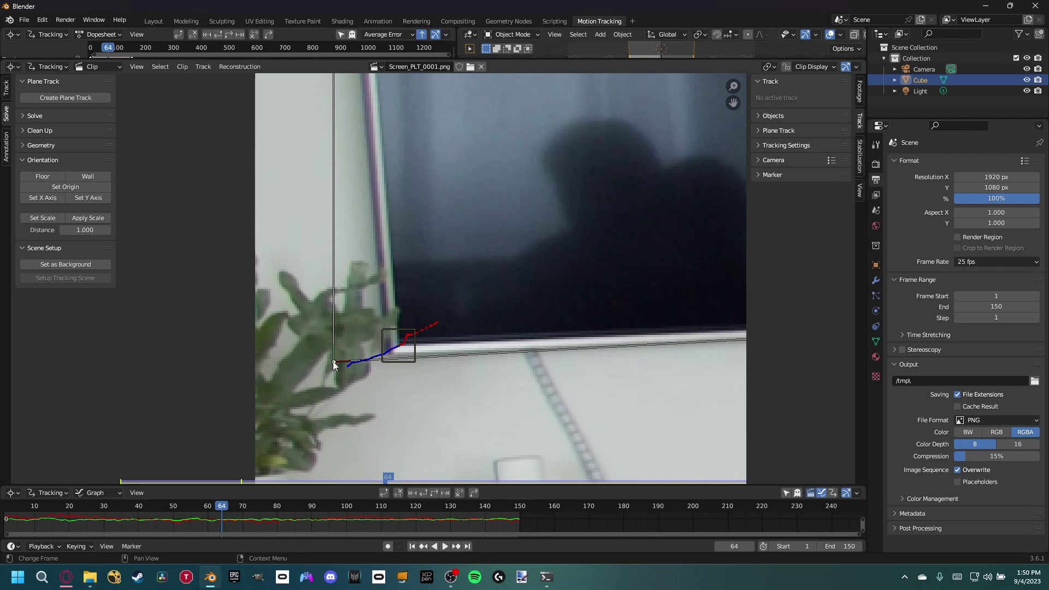
pyautogui.moveTo(334, 363); pyautogui.dragTo(398, 345)
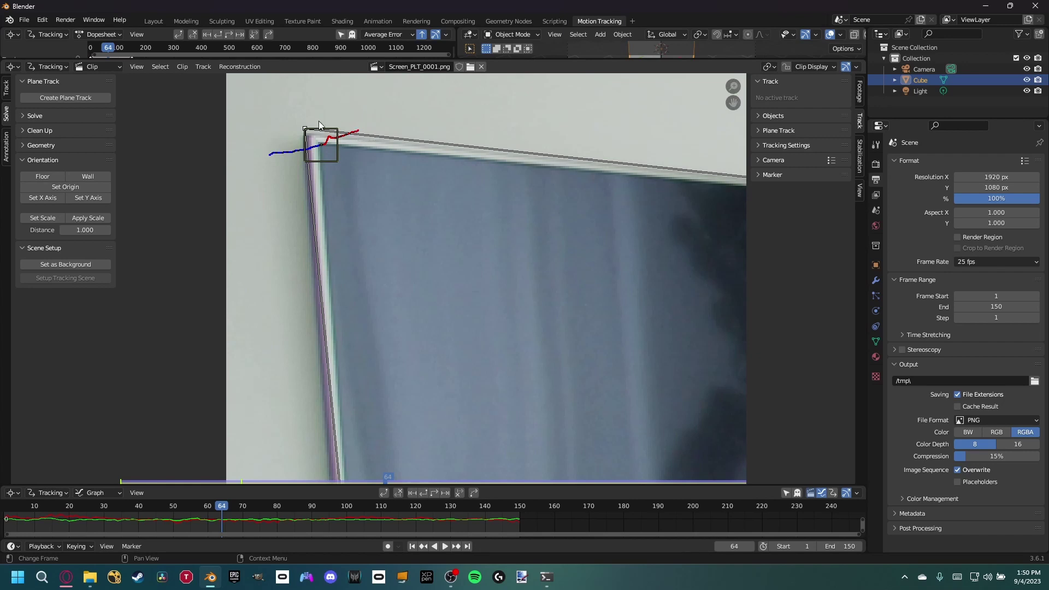
pyautogui.moveTo(304, 130); pyautogui.dragTo(317, 140)
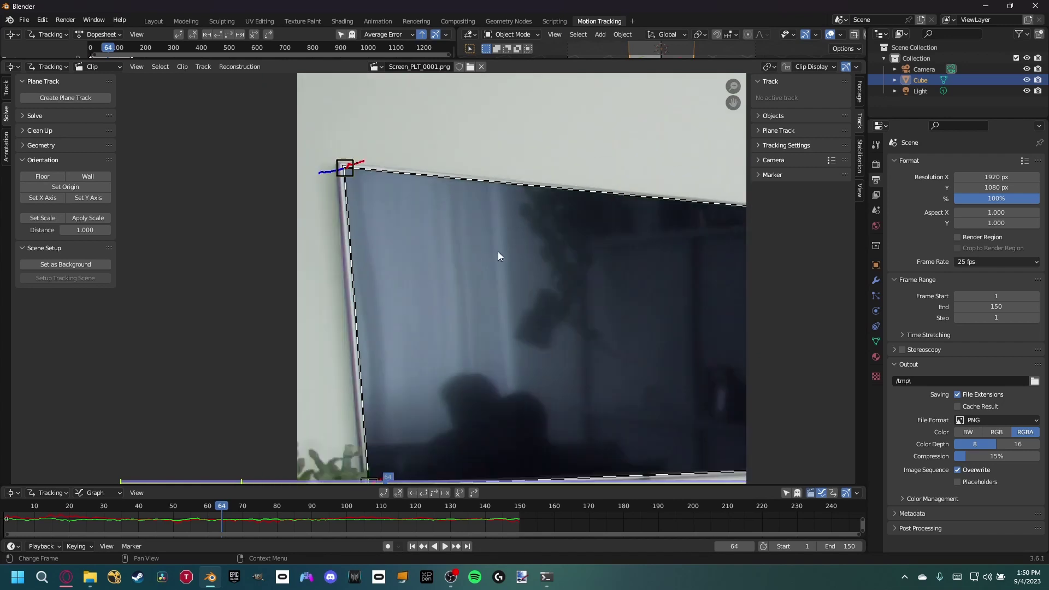
pyautogui.scroll(-6, 498, 256)
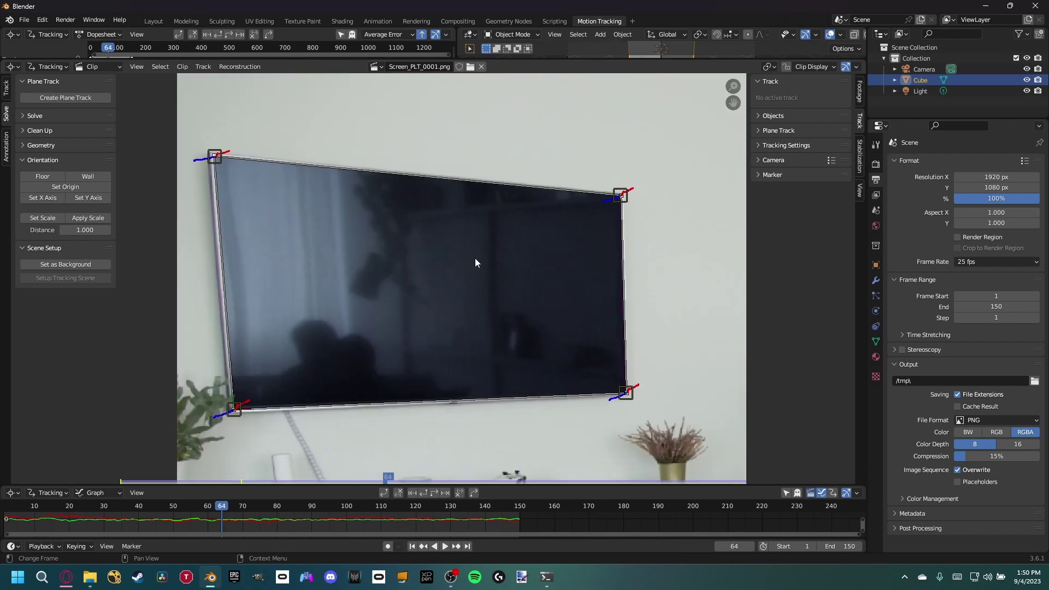
# Scrub the footage to check the plane track follows the TV, undoing a trial corner tweak.
pyautogui.moveTo(166, 500); pyautogui.dragTo(73, 511)
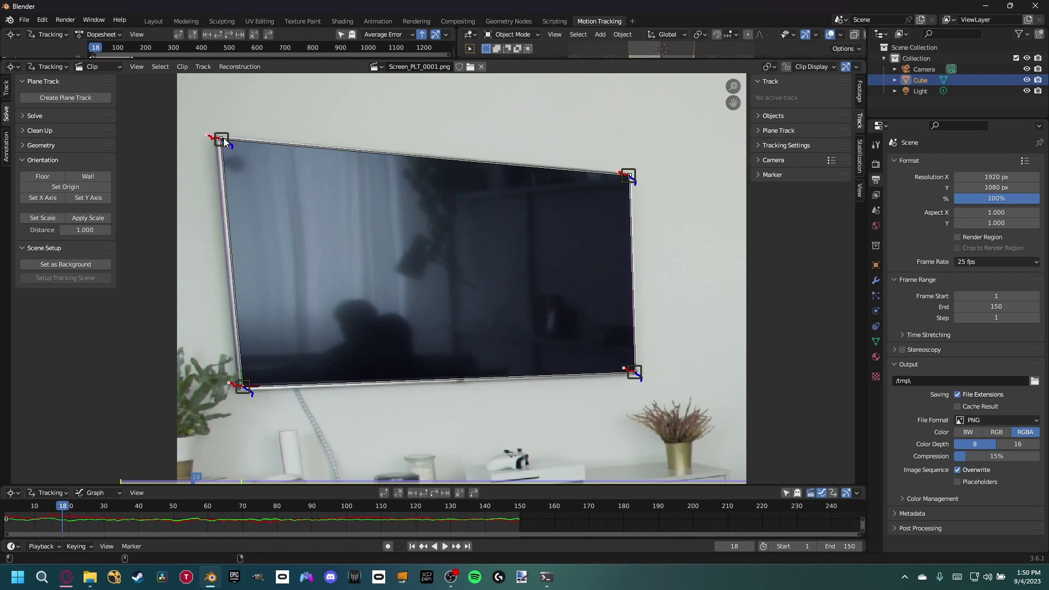
pyautogui.moveTo(224, 143); pyautogui.dragTo(187, 106)
pyautogui.hotkey('ctrl', 'z')
pyautogui.moveTo(286, 264); pyautogui.dragTo(322, 270, button='middle')
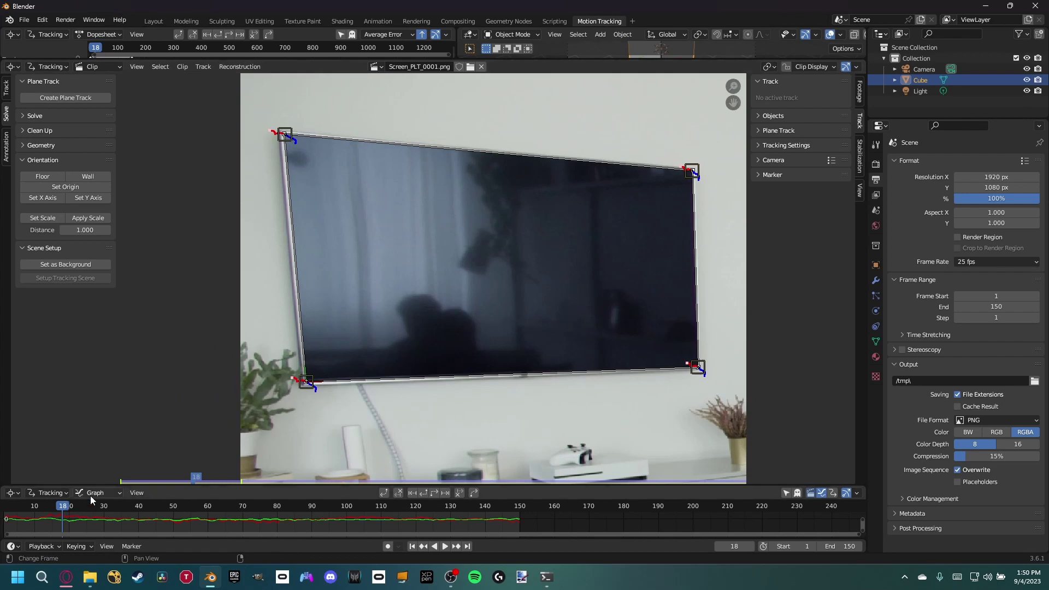
pyautogui.moveTo(563, 532); pyautogui.dragTo(506, 532)
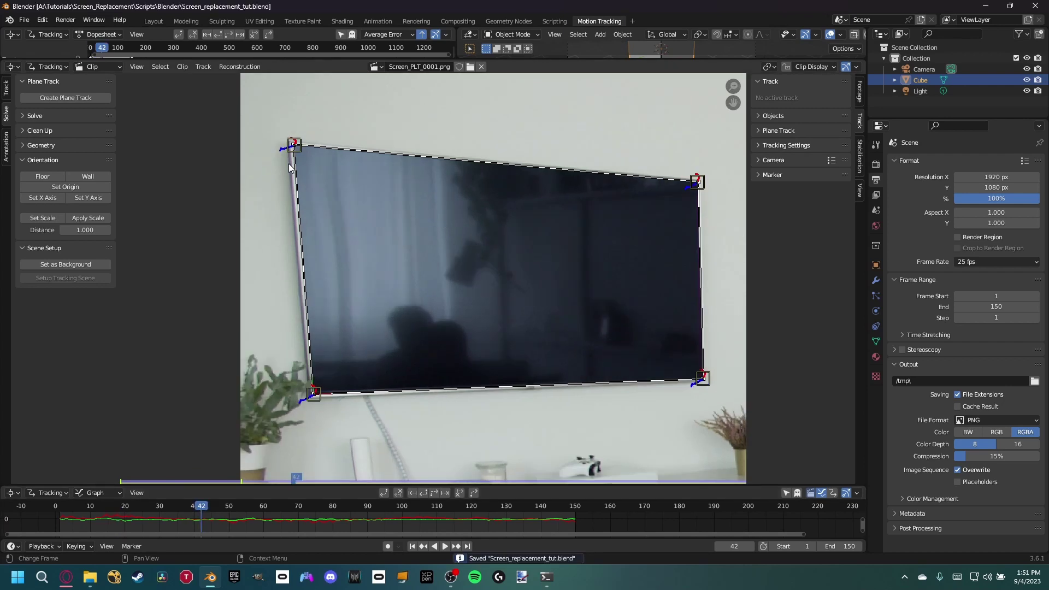
# In the Compositing workspace, enable Use Nodes and delete the Render Layers node.
pyautogui.click(457, 20)
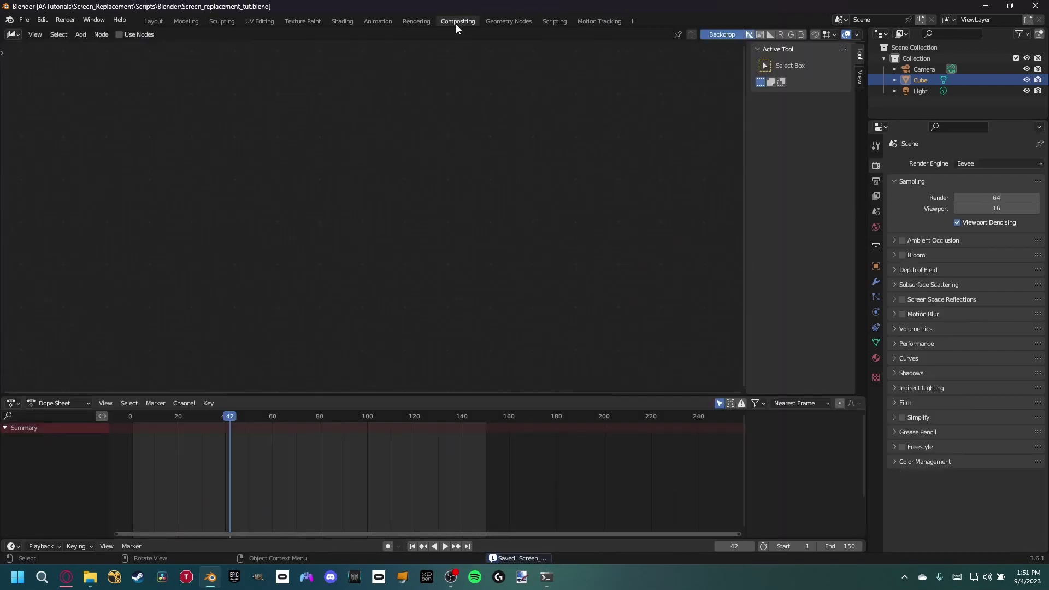
pyautogui.click(119, 34)
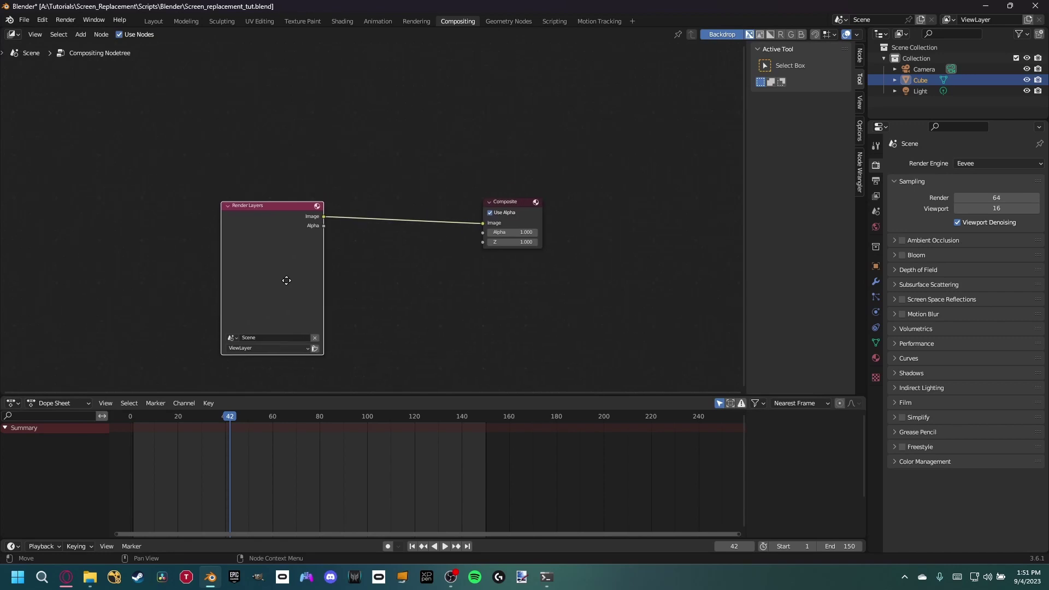
pyautogui.press('x')
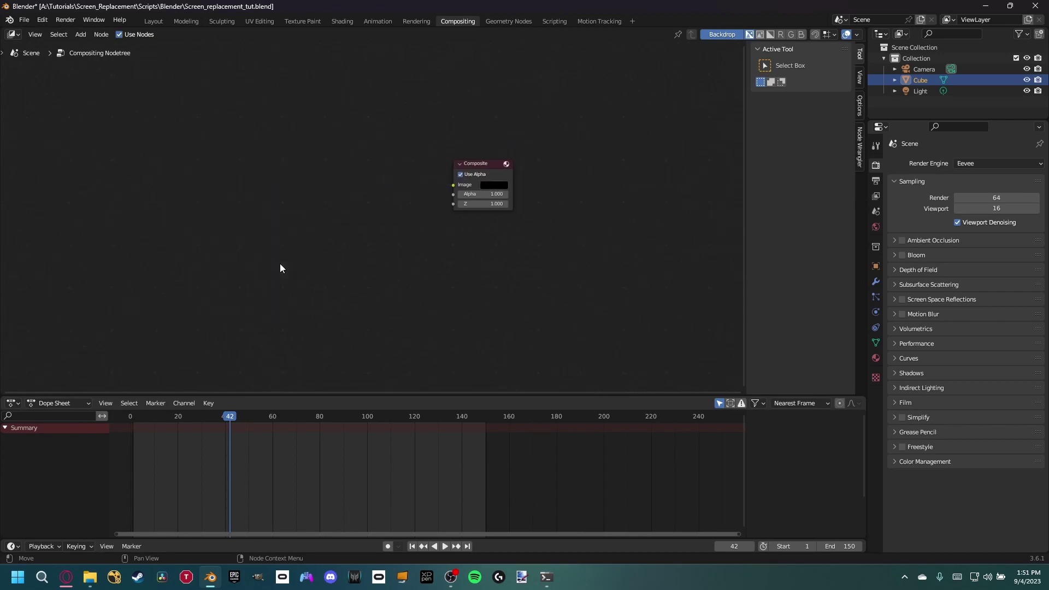
# Add a Movie Clip node loaded with Screen_PLT_0001.png and move it beside the Composite node.
pyautogui.hotkey('shift', 'a')
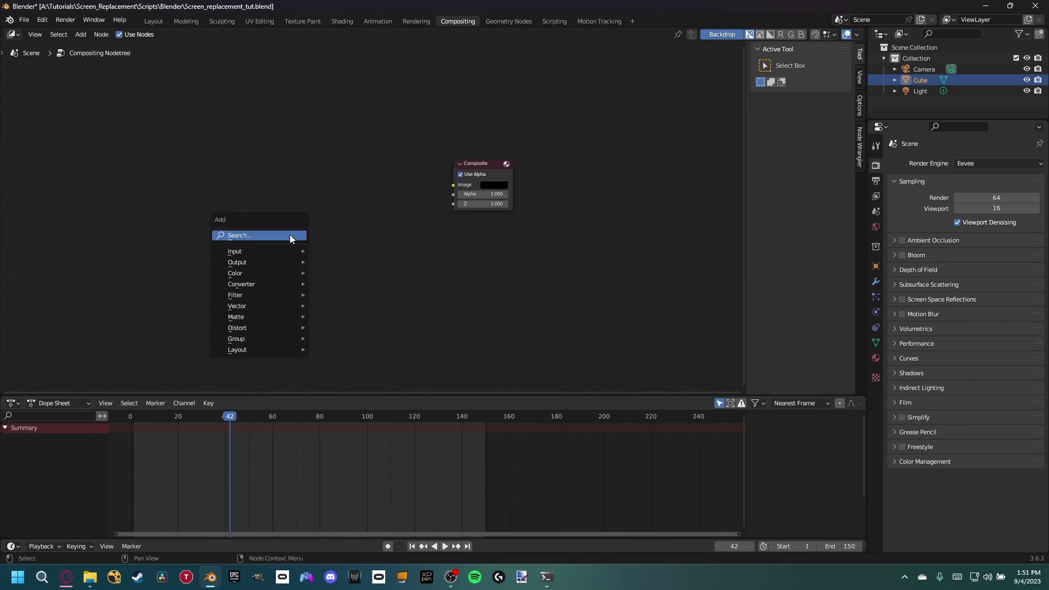
pyautogui.write('movie')
pyautogui.press('Return')
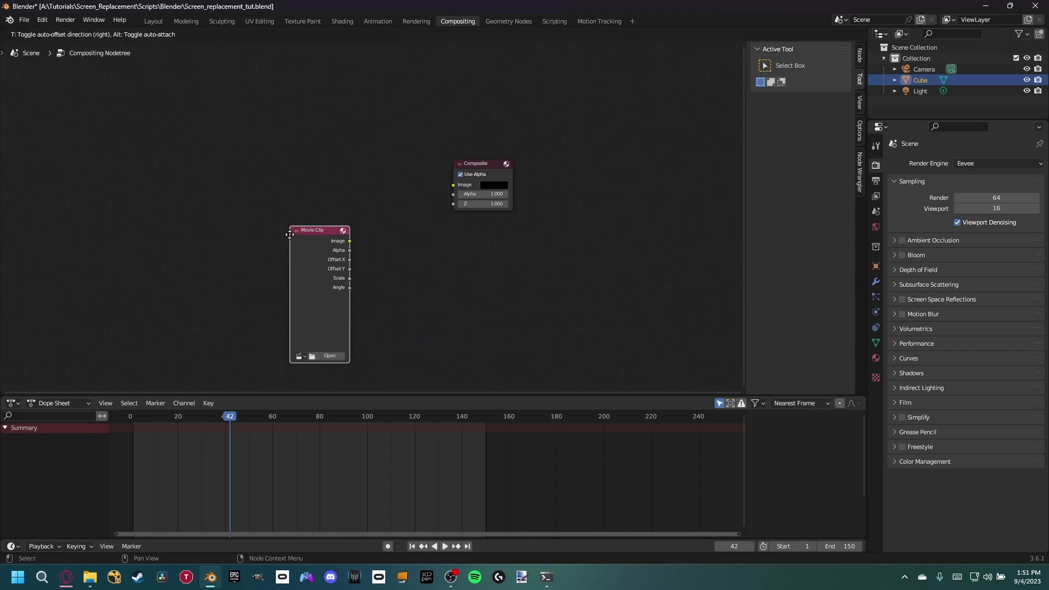
pyautogui.click(266, 255)
pyautogui.click(244, 336)
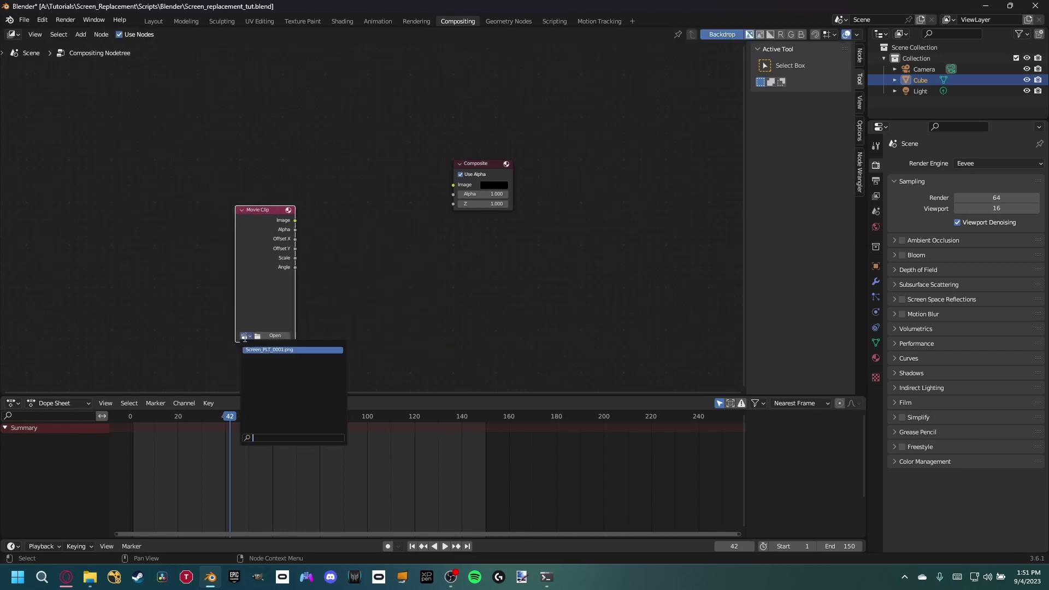
pyautogui.click(270, 349)
pyautogui.press('g')
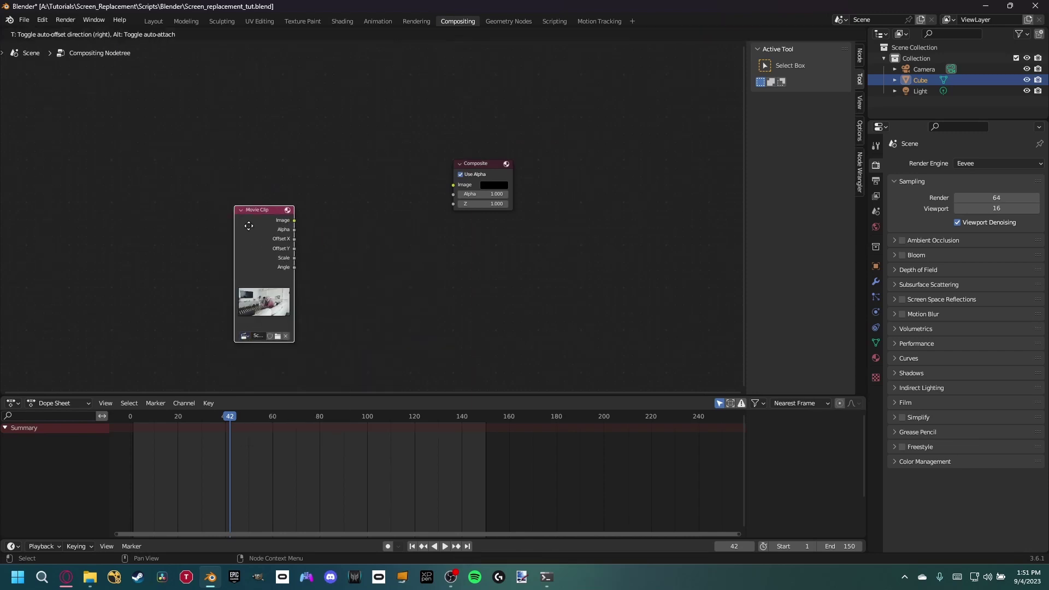
pyautogui.click(184, 253)
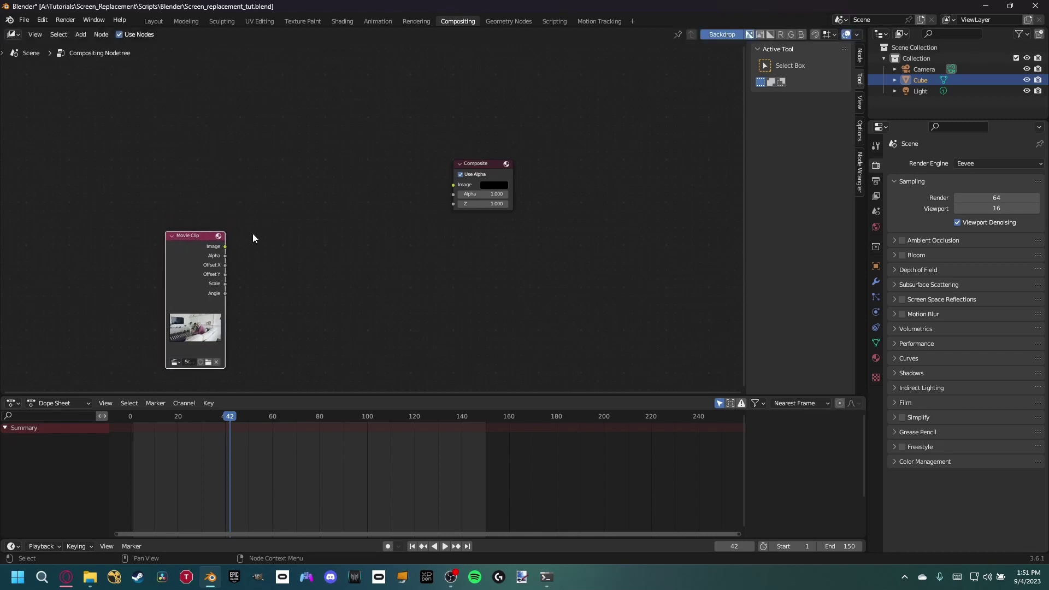
pyautogui.click(43, 21)
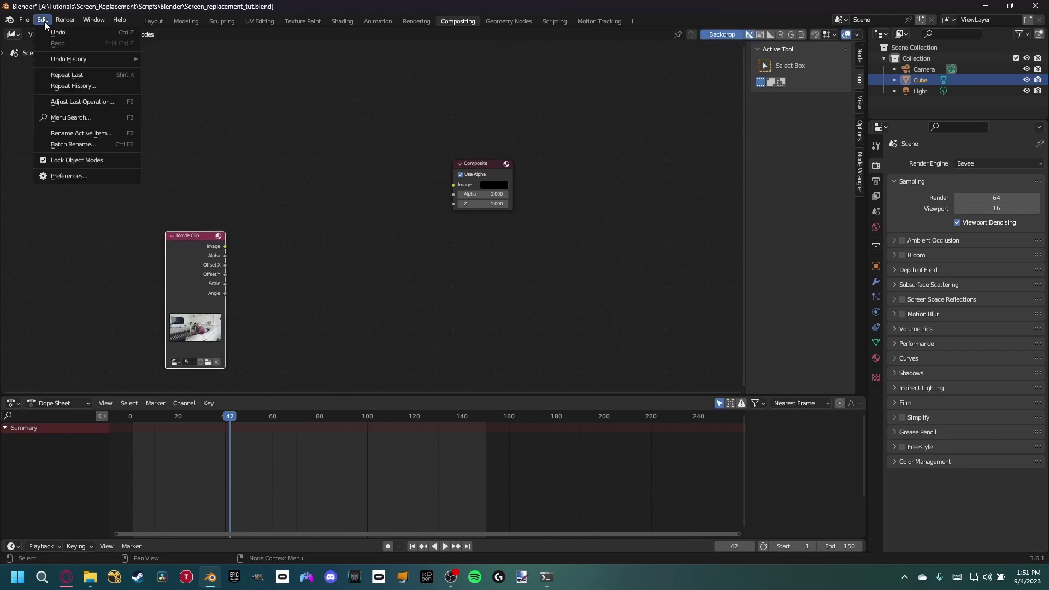
# Search 'node' in the Add-ons preferences to confirm Node Wrangler, then close Preferences.
pyautogui.click(64, 175)
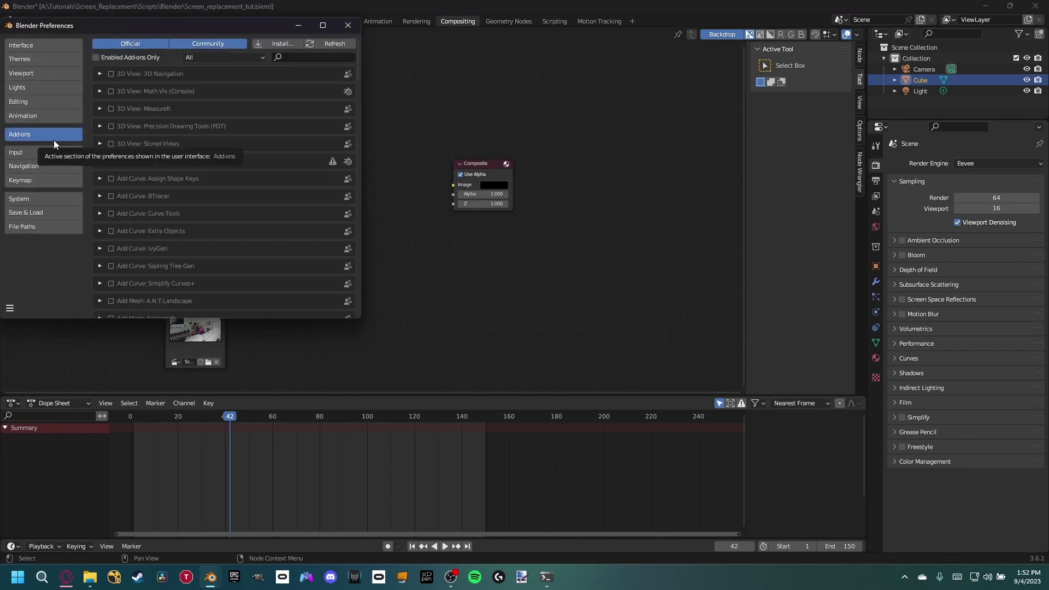
pyautogui.click(301, 60)
pyautogui.write('node')
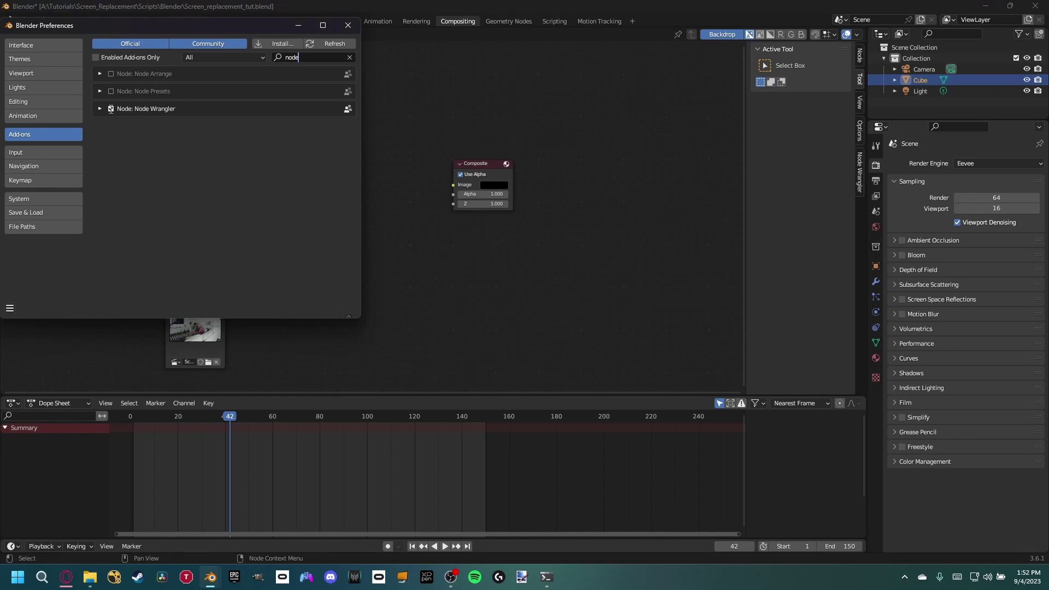
pyautogui.click(347, 25)
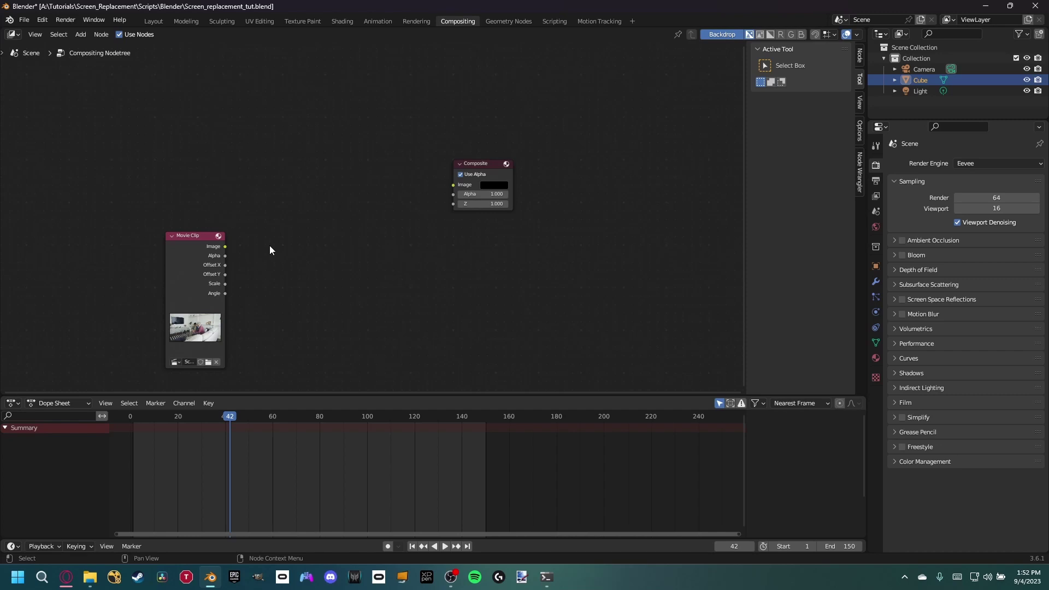
# Preview the Movie Clip through a new Viewer with a shrunken backdrop, then bring up the Images folder.
pyautogui.keyDown('ctrl'); pyautogui.keyDown('shift'); pyautogui.click(218, 250); pyautogui.keyUp('shift'); pyautogui.keyUp('ctrl')
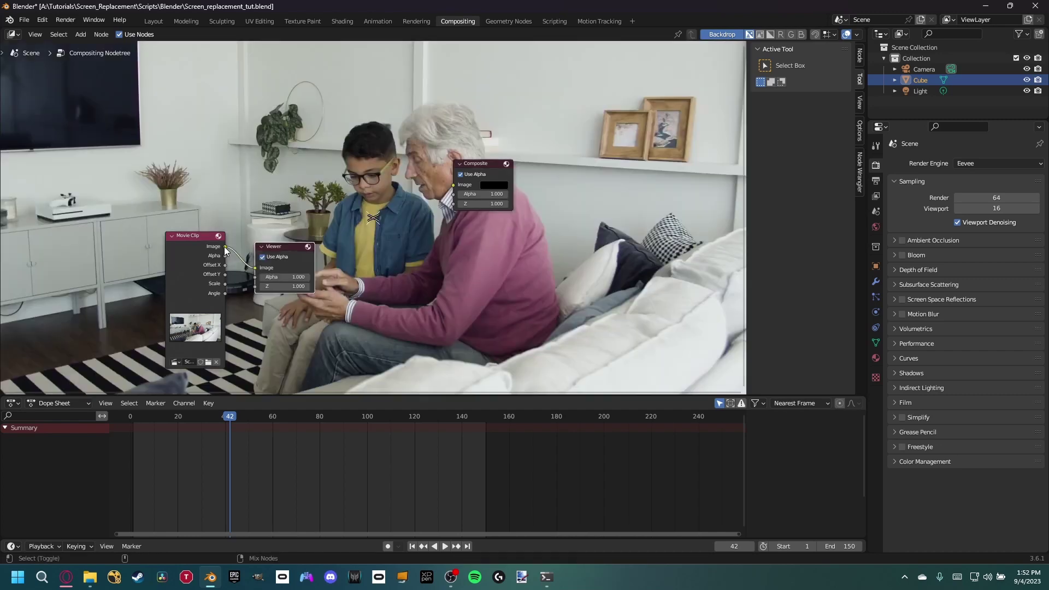
pyautogui.click(499, 268)
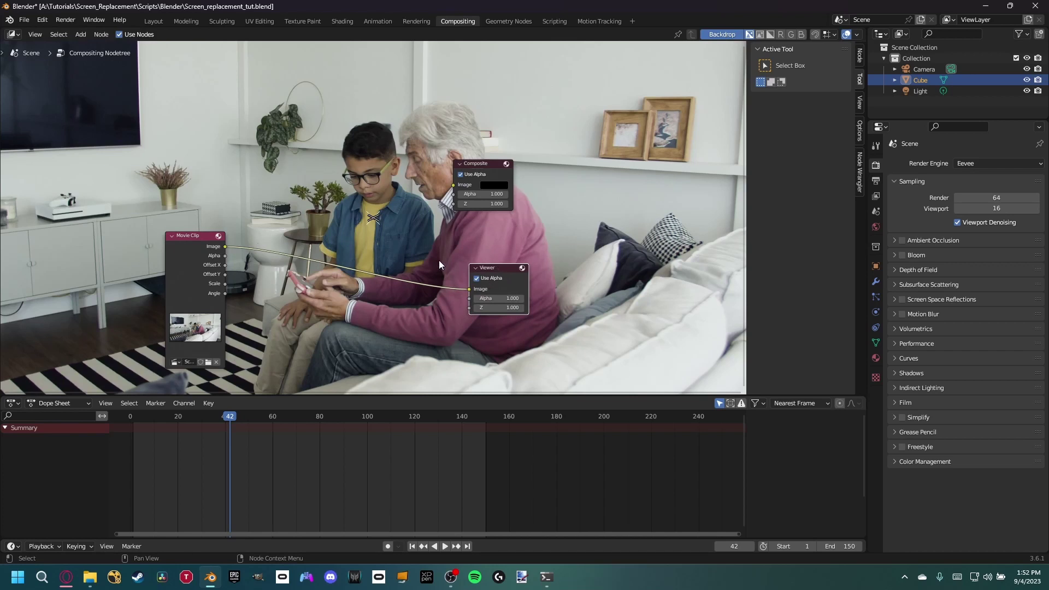
pyautogui.press('v')
pyautogui.press('v')
pyautogui.moveTo(287, 231); pyautogui.dragTo(355, 248, button='middle')
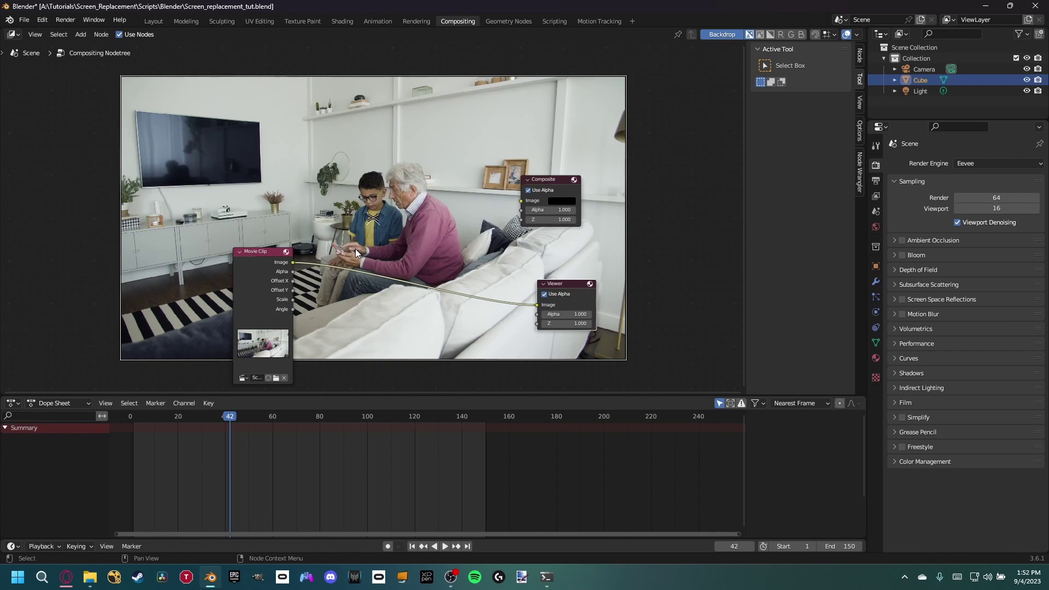
pyautogui.hotkey('alt', 'Tab')
pyautogui.moveTo(473, 117); pyautogui.dragTo(602, 118)
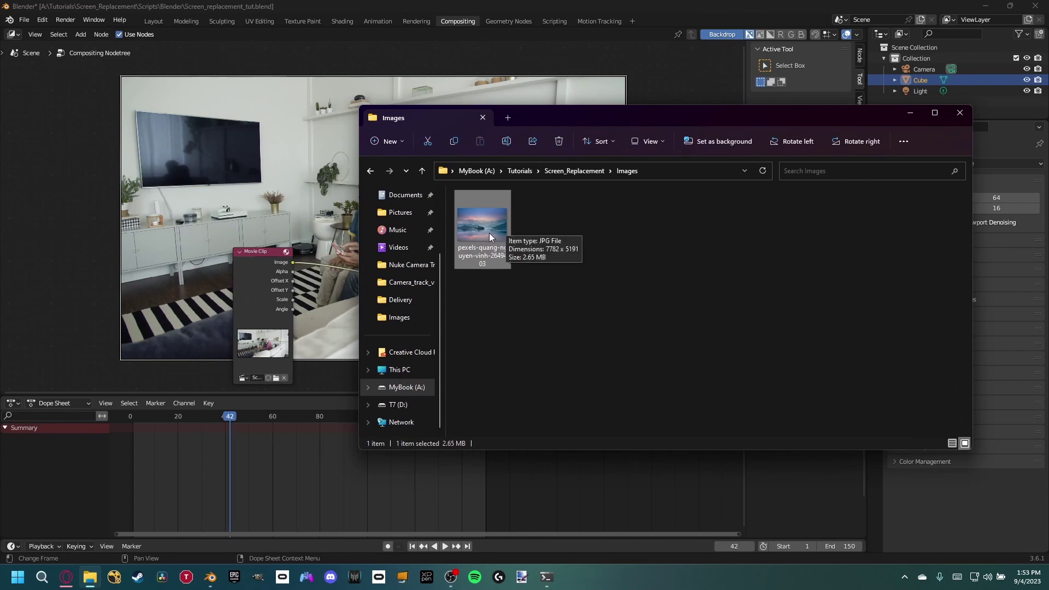
# Open the pexels-quang-nguyen-vinh-2649403 landscape JPG from the Images folder in Paint.
pyautogui.moveTo(547, 279)
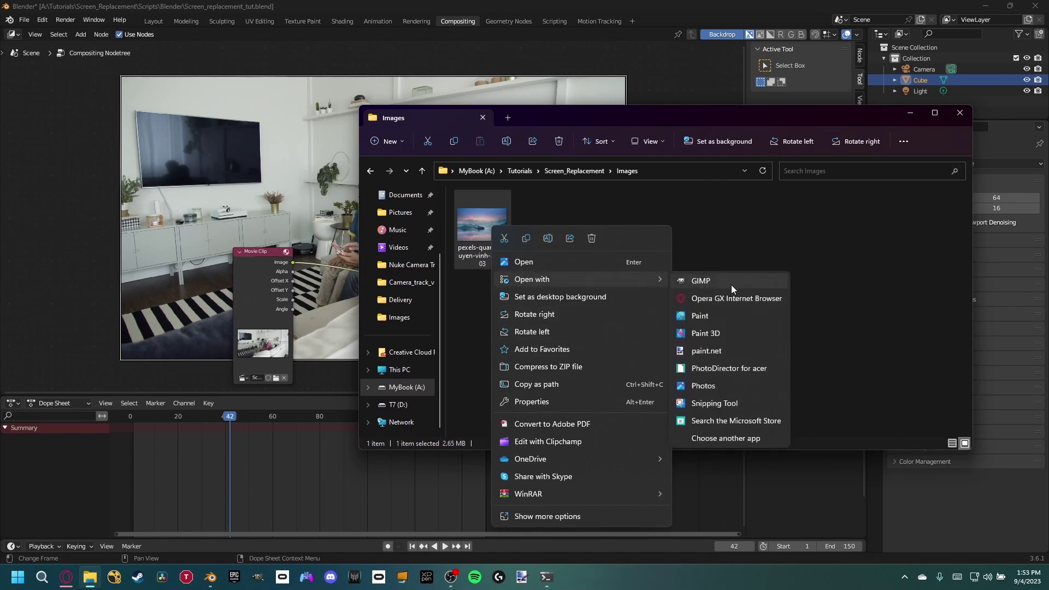
pyautogui.click(722, 318)
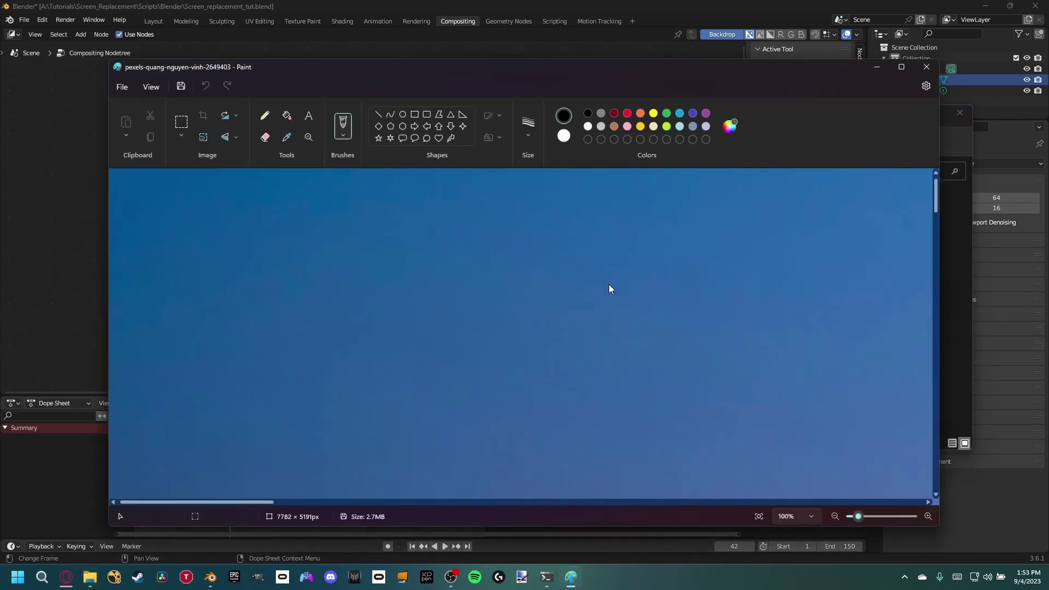
# Resize the landscape photo to 20% (1557 × 1039 px), save it and close Paint.
pyautogui.click(204, 137)
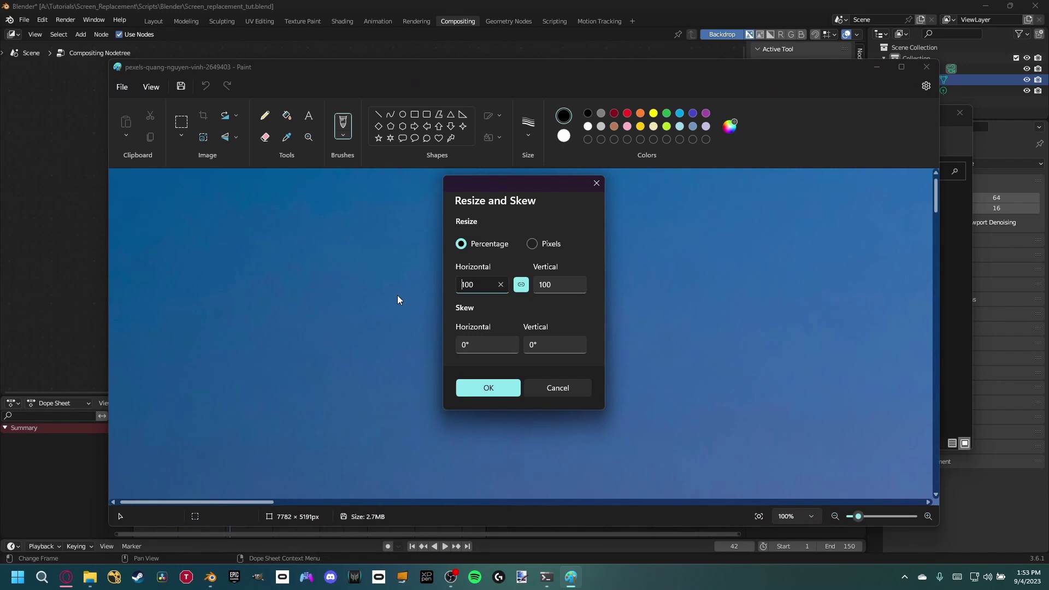
pyautogui.hotkey('ctrl', 'a')
pyautogui.write('20')
pyautogui.click(492, 386)
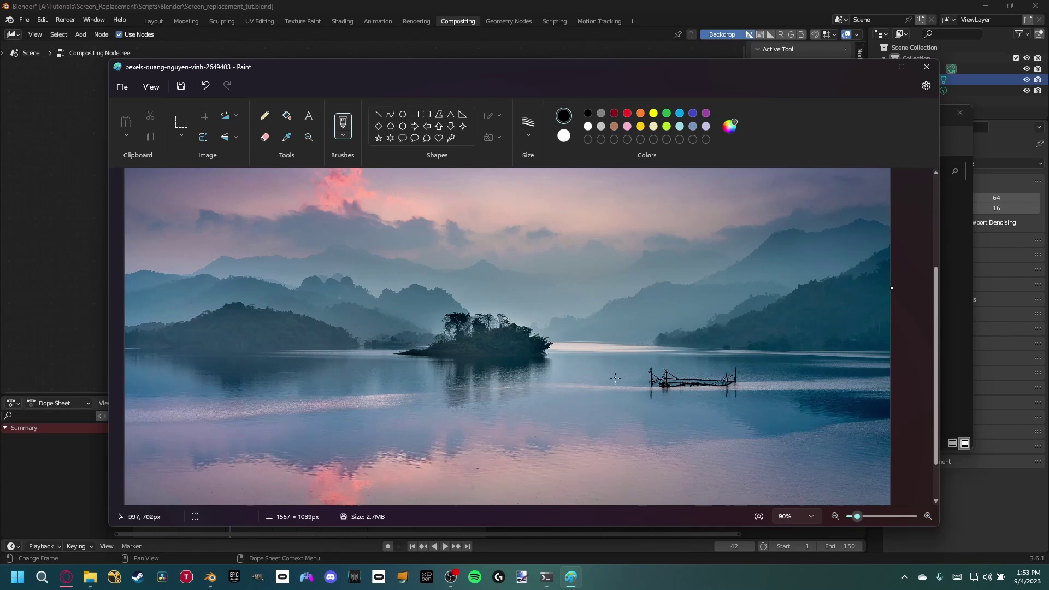
pyautogui.click(176, 85)
pyautogui.click(918, 65)
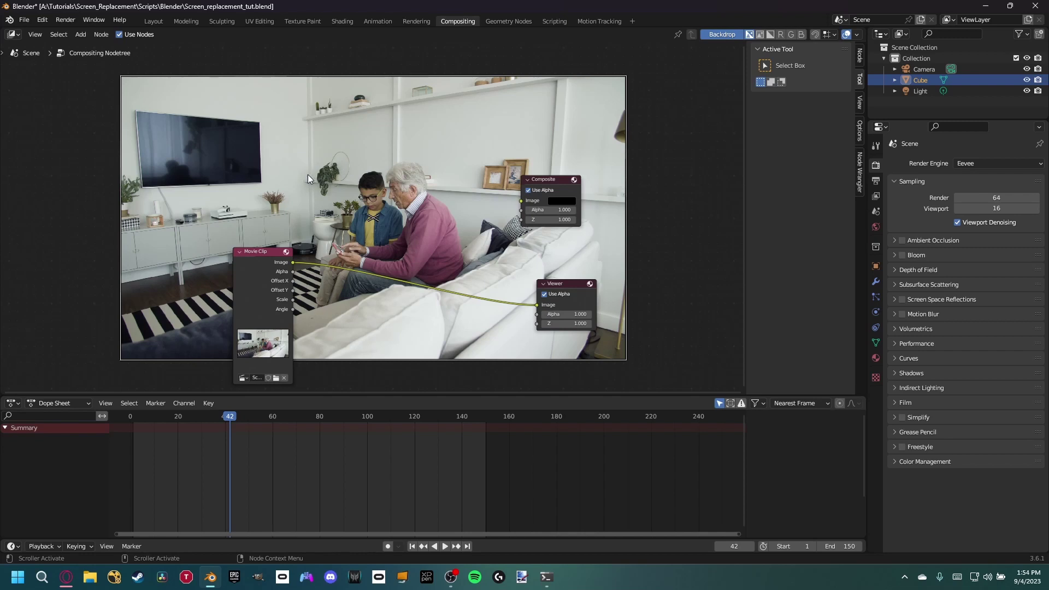
# Add an Image node loaded with the landscape JPG from A:\Tutorials\Screen_Replacement\Images.
pyautogui.hotkey('shift', 'a')
pyautogui.write('image')
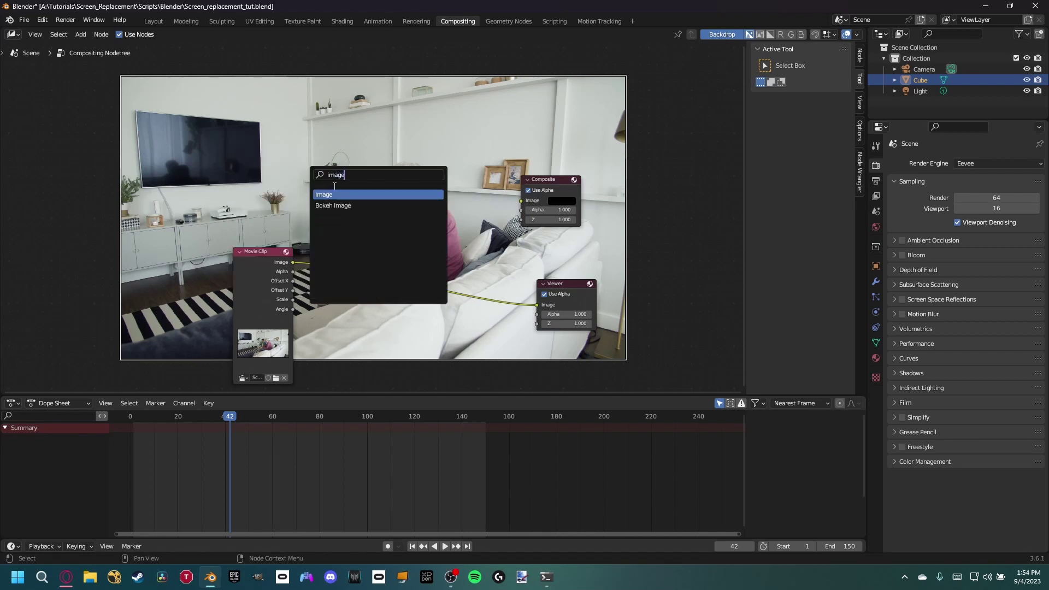
pyautogui.press('Return')
pyautogui.click(278, 166)
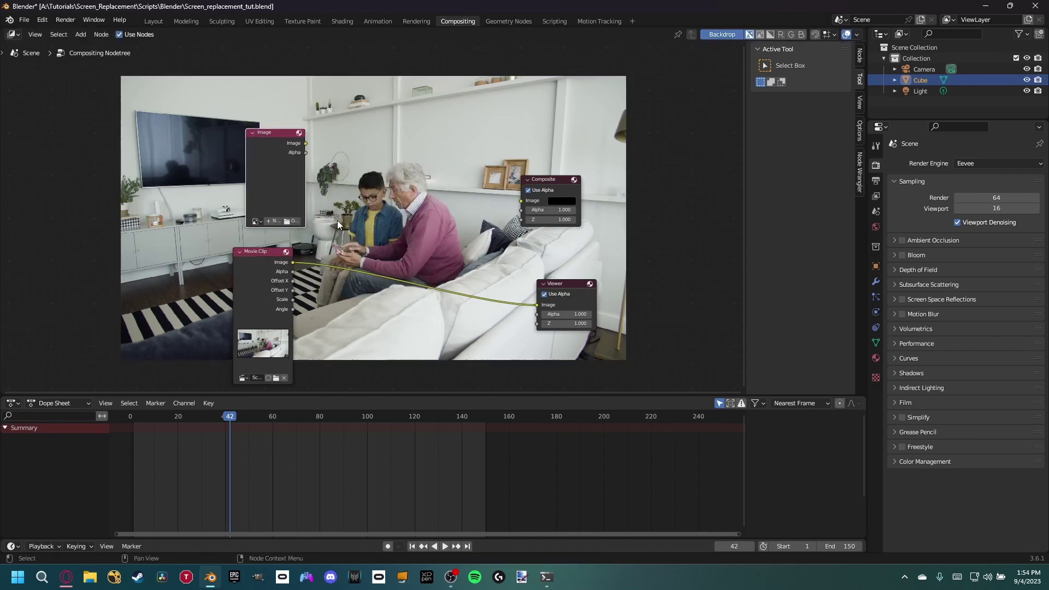
pyautogui.click(302, 240)
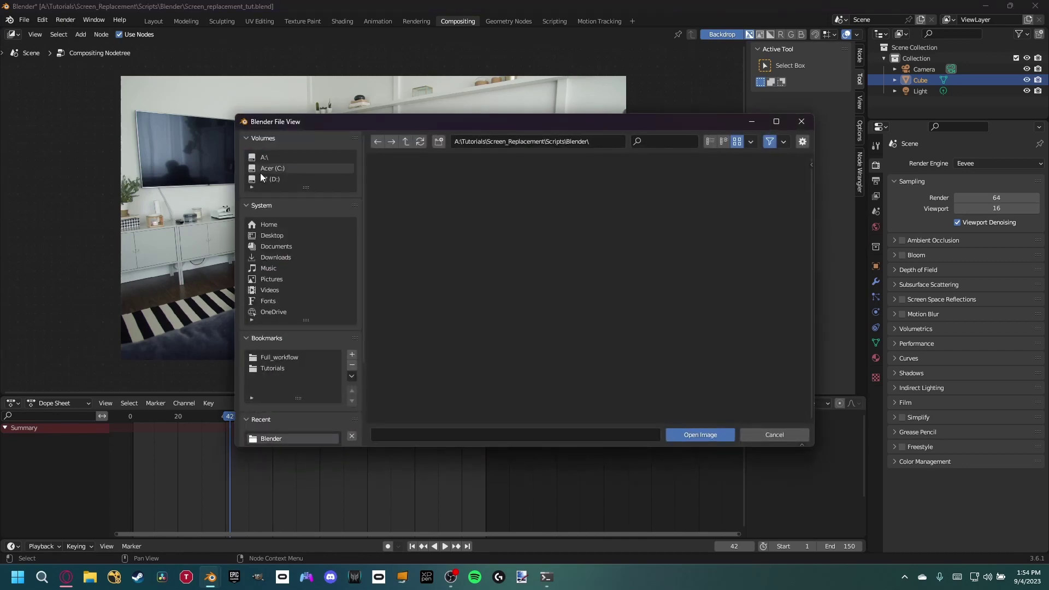
pyautogui.click(280, 159)
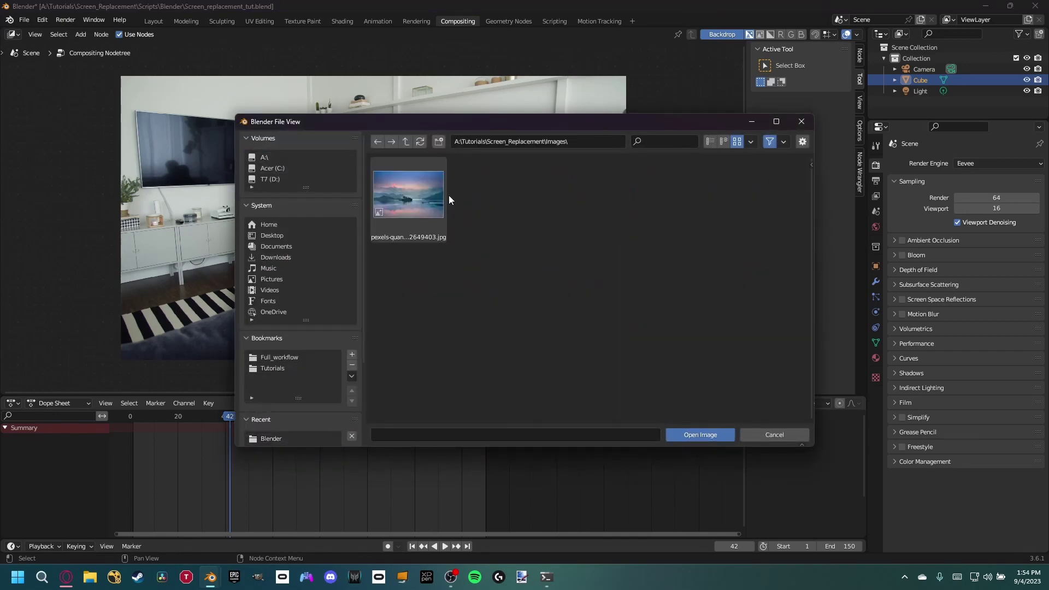
pyautogui.click(415, 191)
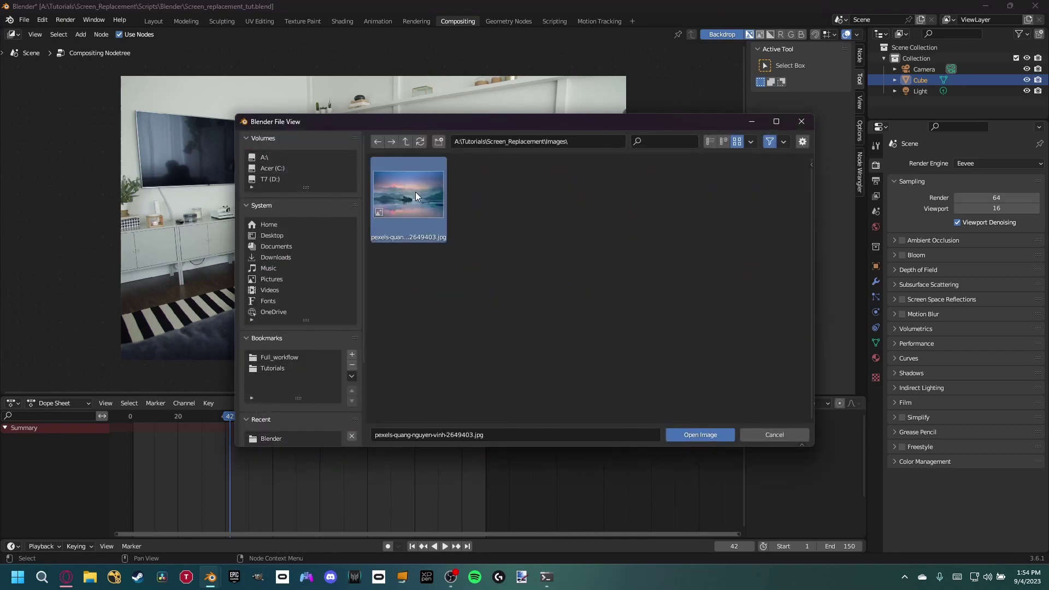
pyautogui.click(707, 434)
# Move the Image node above the Movie Clip node.
pyautogui.moveTo(552, 341); pyautogui.dragTo(558, 320, button='middle')
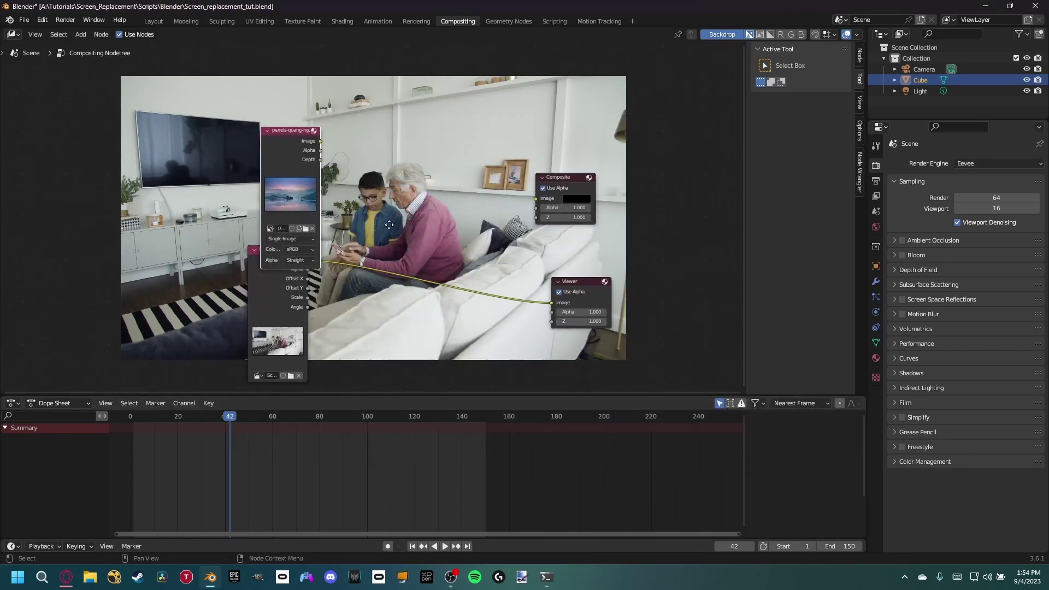
pyautogui.moveTo(284, 131); pyautogui.dragTo(270, 98)
pyautogui.moveTo(396, 170); pyautogui.dragTo(378, 187, button='middle')
pyautogui.click(424, 206)
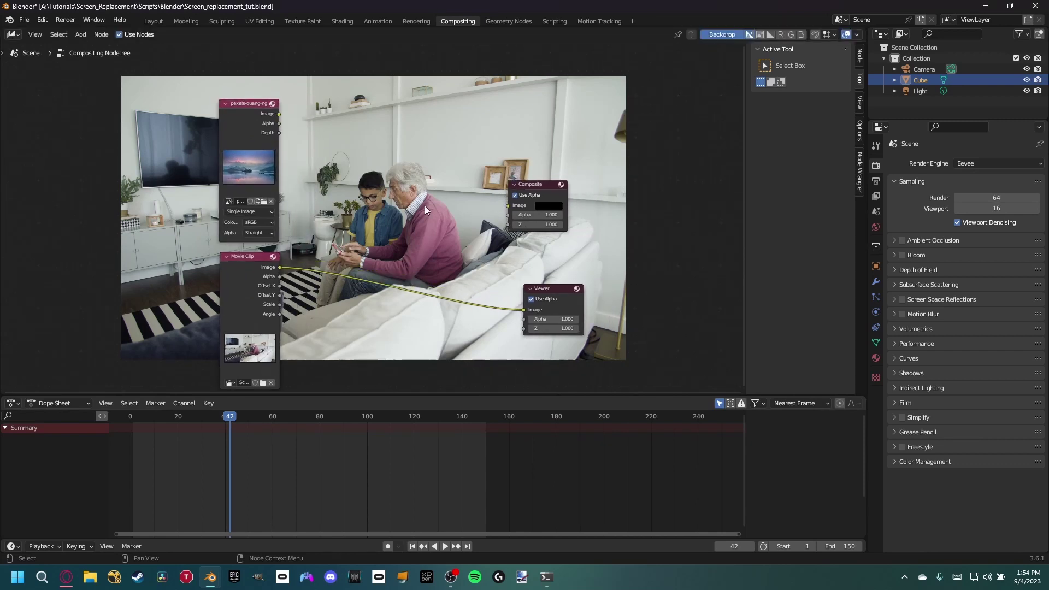
# Add an Alpha Over node layering the photo over the footage into the Viewer, with Convert Premultiplied on.
pyautogui.hotkey('shift', 'a')
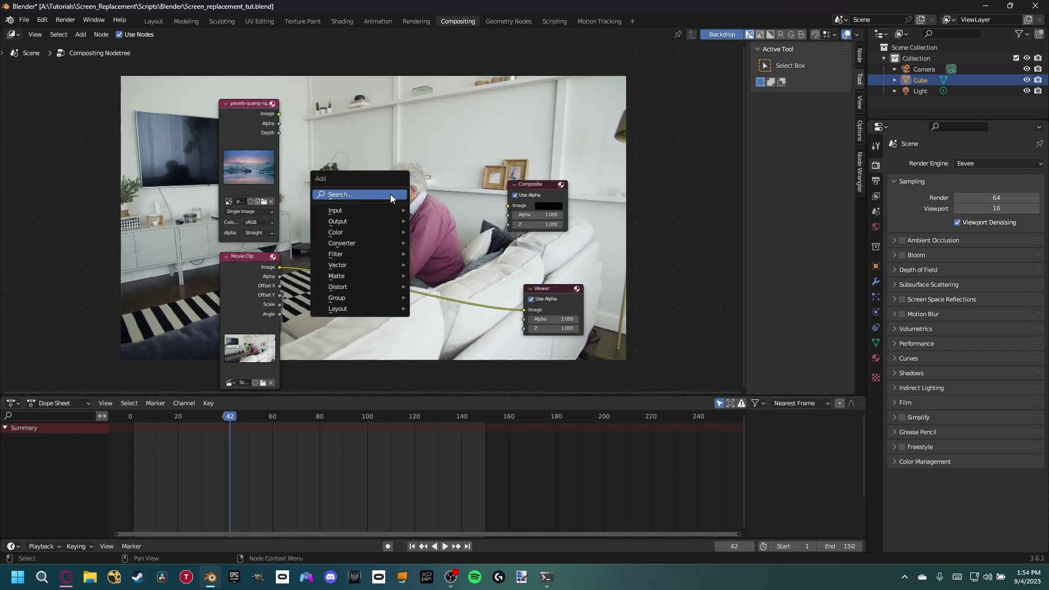
pyautogui.write('alpha')
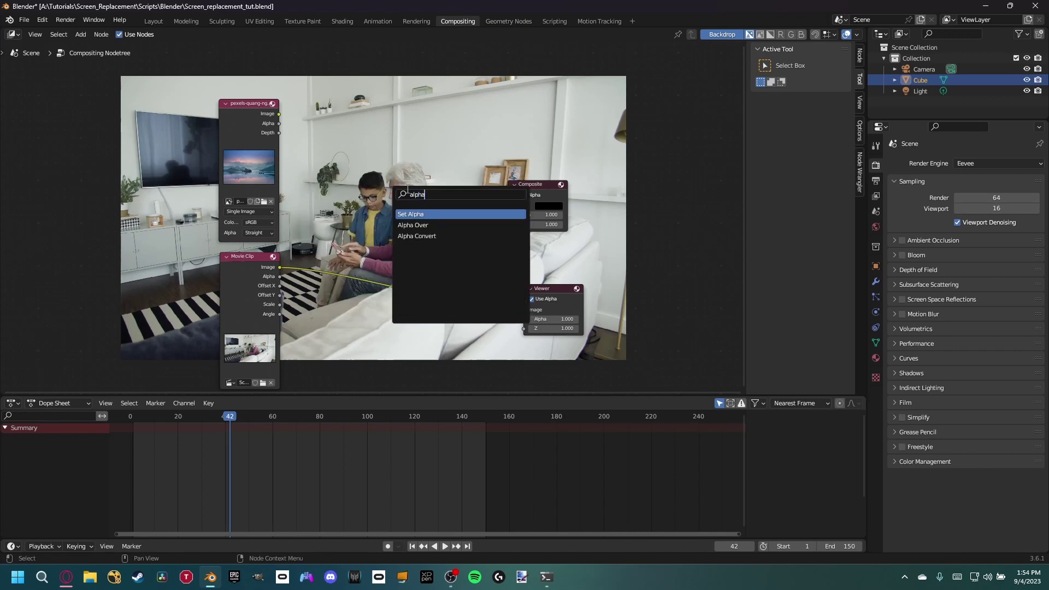
pyautogui.click(413, 225)
pyautogui.click(413, 225)
pyautogui.moveTo(280, 267); pyautogui.dragTo(391, 211)
pyautogui.moveTo(278, 113); pyautogui.dragTo(391, 220)
pyautogui.keyDown('ctrl'); pyautogui.keyDown('shift'); pyautogui.click(434, 173); pyautogui.keyUp('shift'); pyautogui.keyUp('ctrl')
pyautogui.moveTo(491, 168); pyautogui.dragTo(489, 173, button='middle')
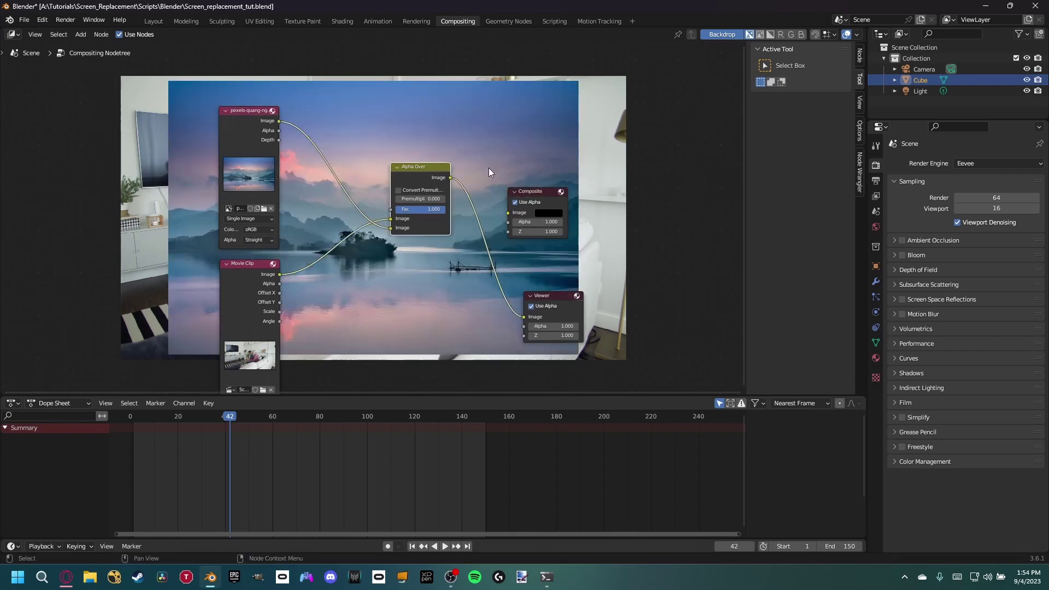
pyautogui.click(398, 190)
pyautogui.moveTo(246, 142); pyautogui.dragTo(191, 146)
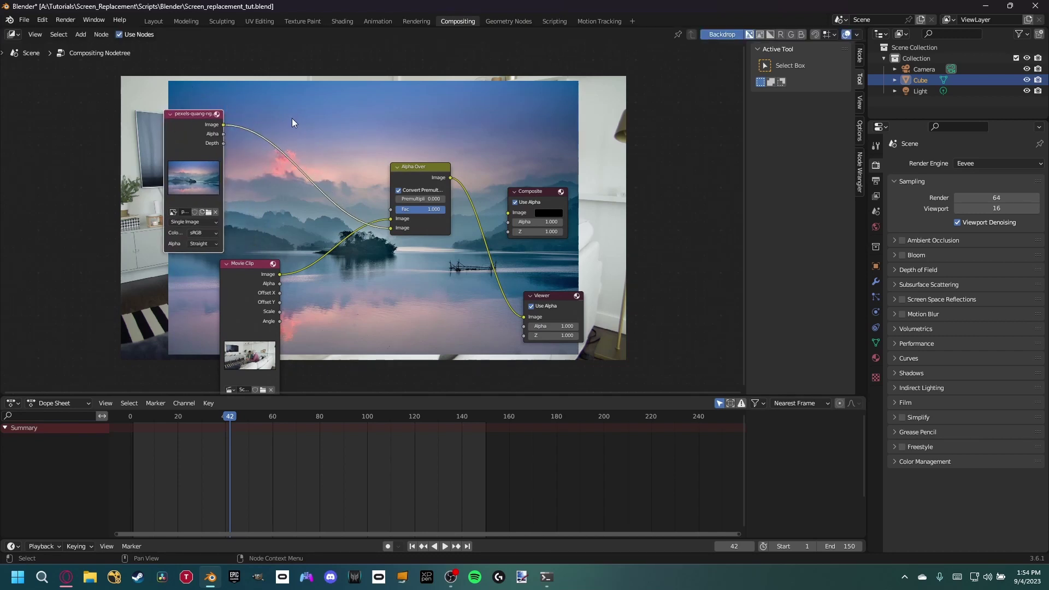
# Insert a Plane Track Deform node onto the landscape photo's link.
pyautogui.hotkey('shift', 'a')
pyautogui.write('plan')
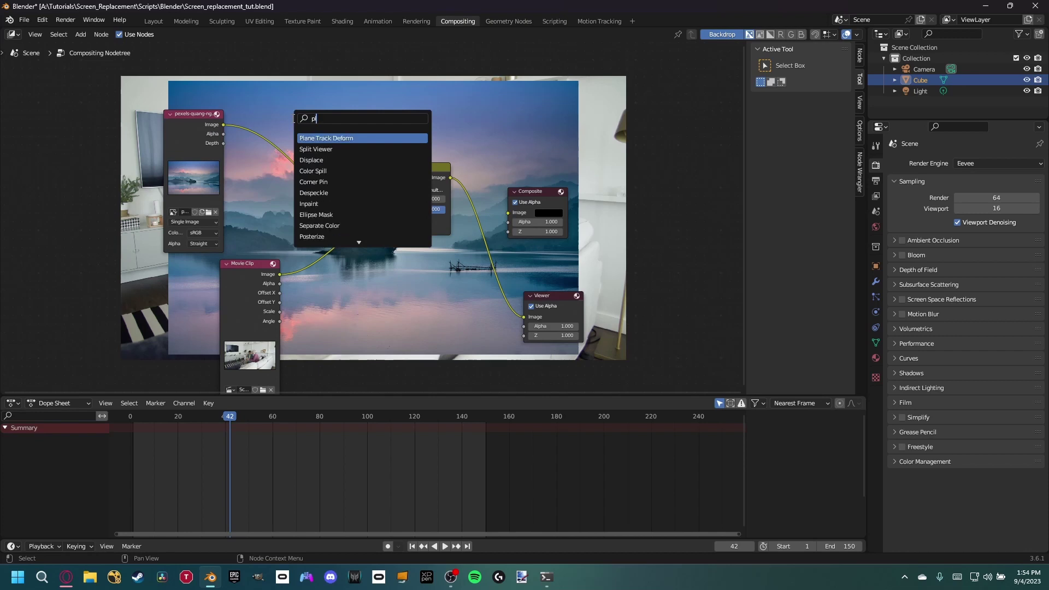
pyautogui.click(328, 138)
pyautogui.click(286, 136)
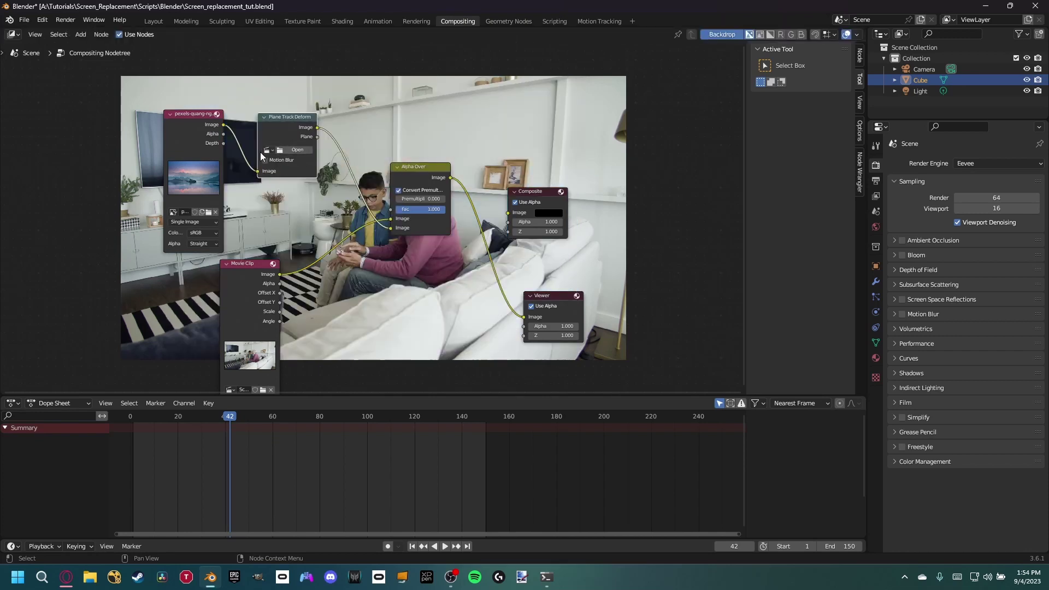
# Set Plane Track Deform to clip Screen_PLT_0001.png, object Camera, track Plane Track, with Motion Blur on.
pyautogui.moveTo(261, 157); pyautogui.dragTo(270, 174, button='middle')
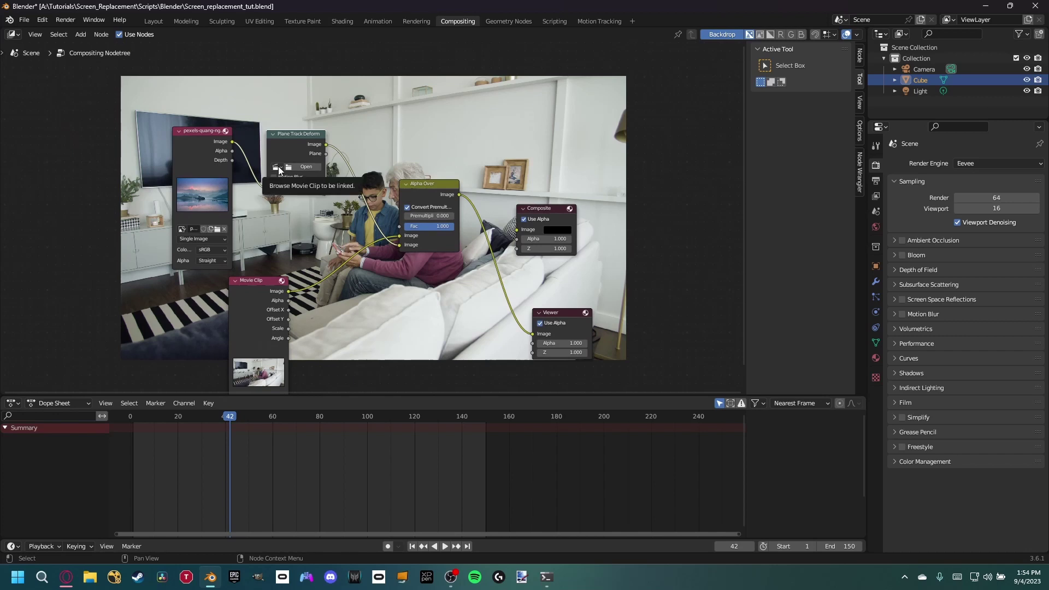
pyautogui.click(278, 168)
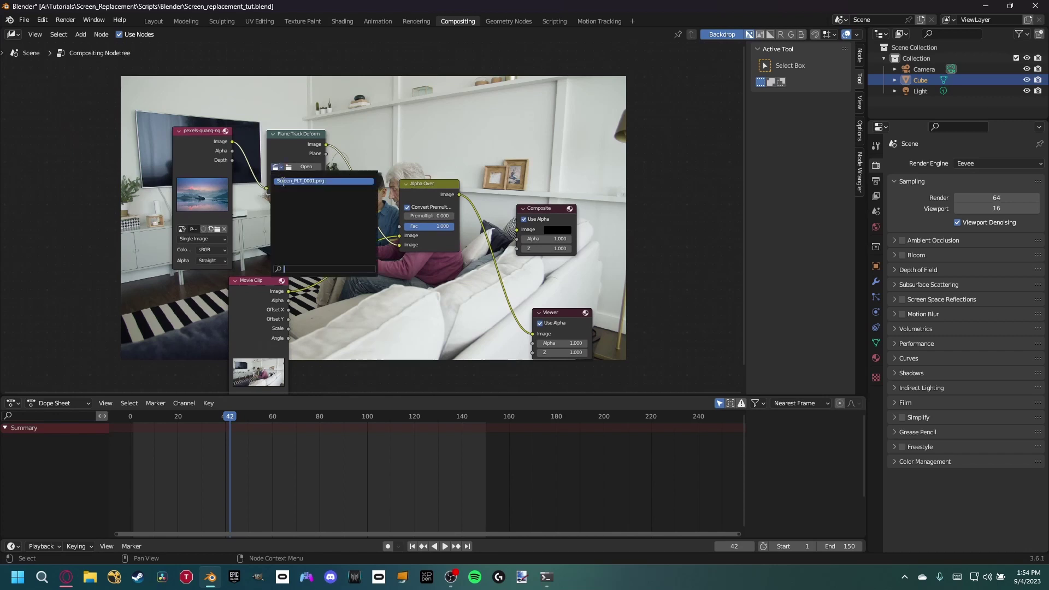
pyautogui.click(280, 181)
pyautogui.click(284, 187)
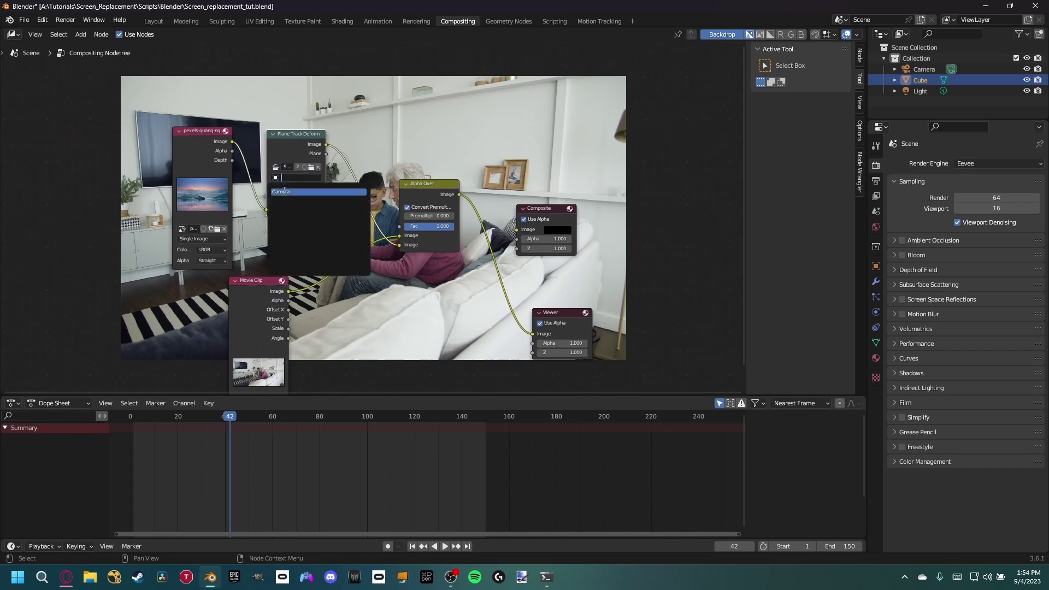
pyautogui.click(284, 191)
pyautogui.click(285, 187)
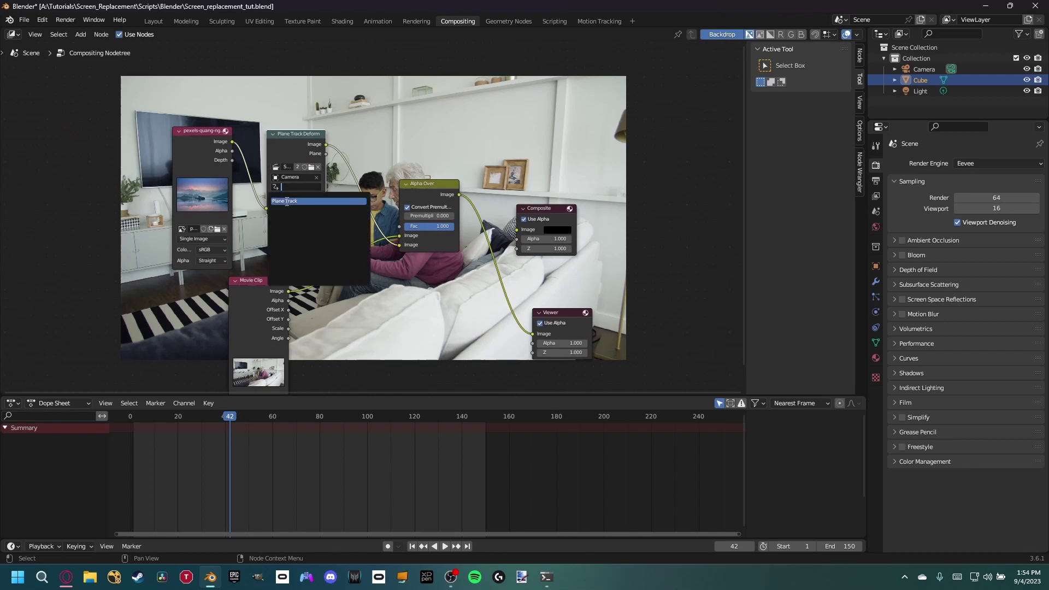
pyautogui.click(287, 201)
pyautogui.moveTo(347, 198); pyautogui.dragTo(354, 246, button='middle')
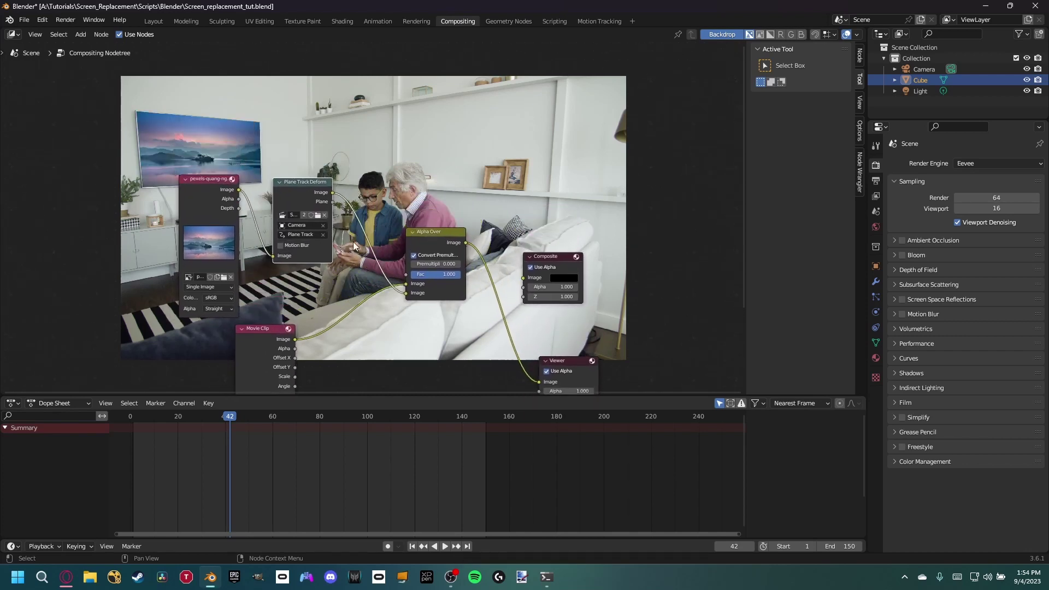
pyautogui.click(282, 247)
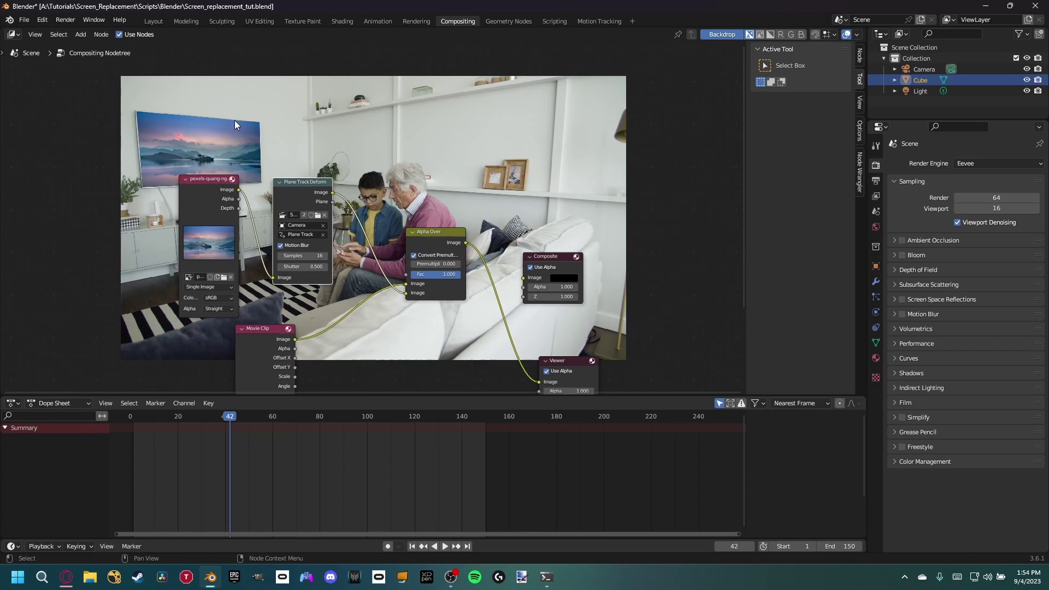
pyautogui.moveTo(235, 125); pyautogui.dragTo(251, 141, button='middle')
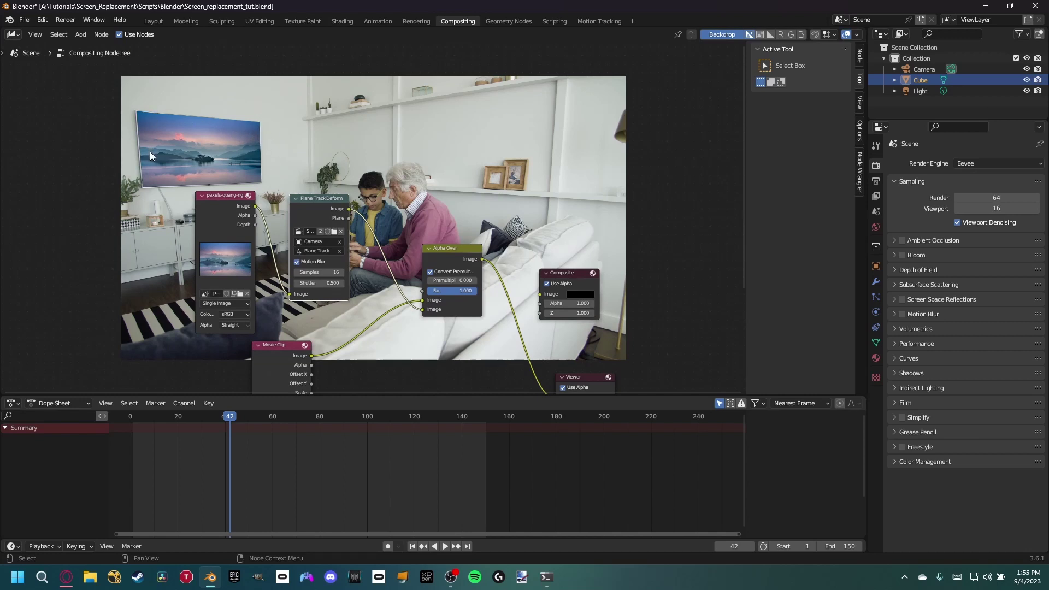
pyautogui.moveTo(311, 184); pyautogui.dragTo(253, 171, button='middle')
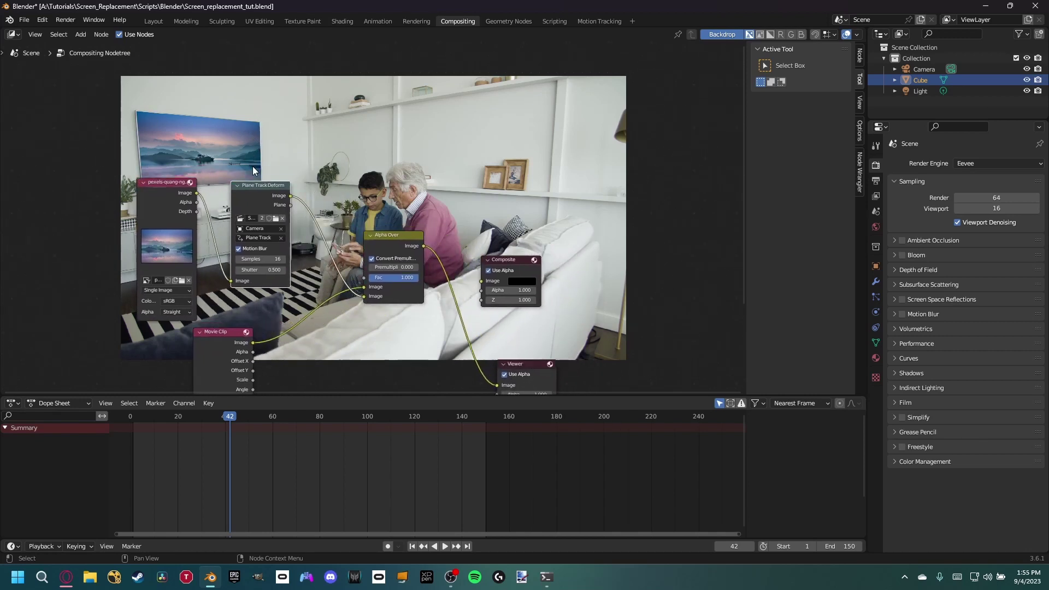
pyautogui.moveTo(380, 203); pyautogui.dragTo(362, 216, button='middle')
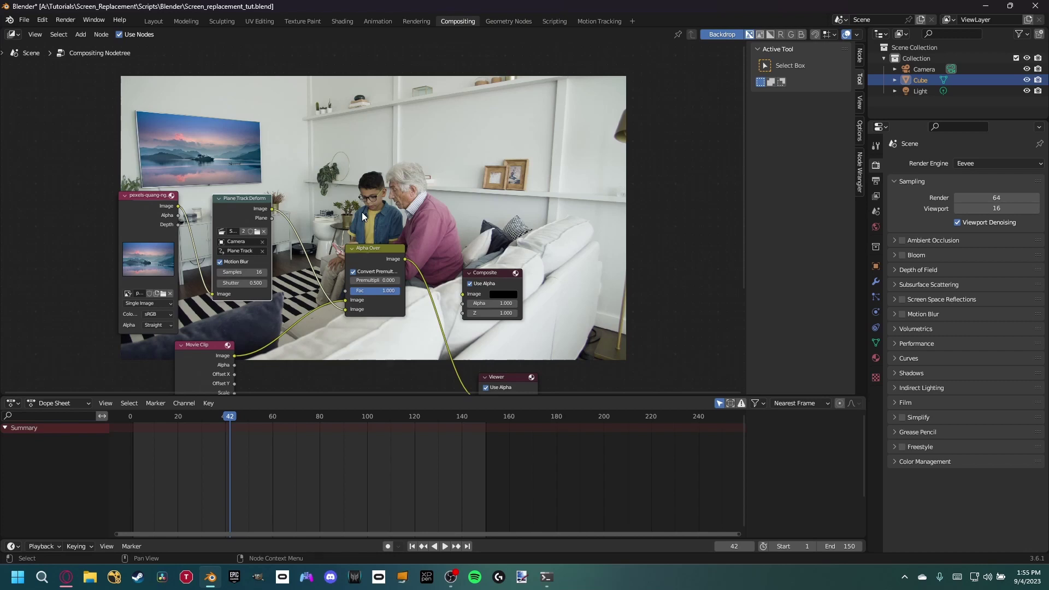
# Zoom the node editor out slightly to see the whole compositing tree.
pyautogui.scroll(-1, 389, 185)
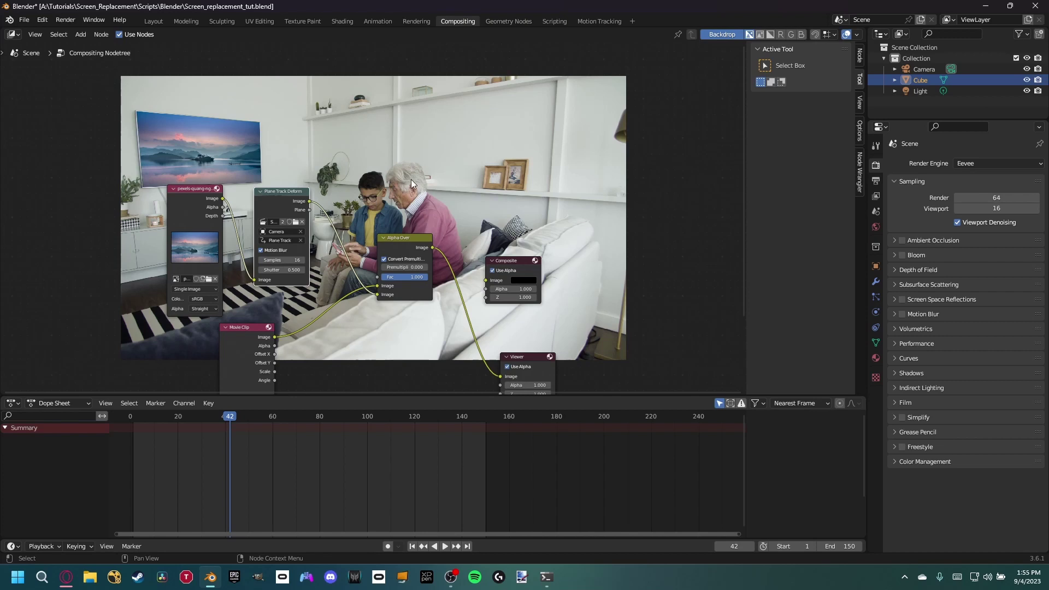
# Replace the Alpha Over node with a Mix node between the two inputs, feeding the Viewer.
pyautogui.click(408, 238)
pyautogui.press('x')
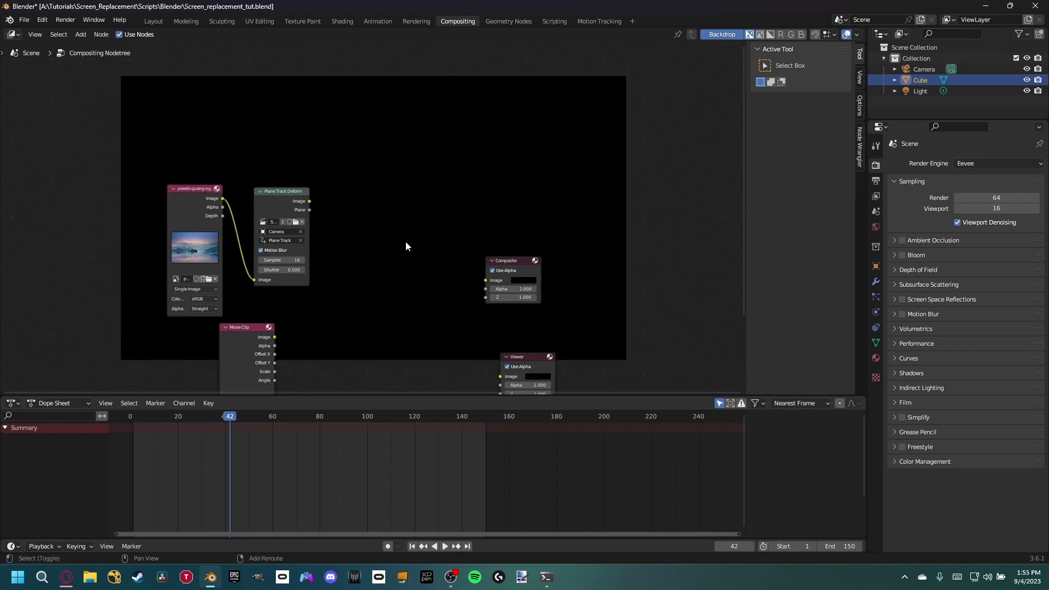
pyautogui.hotkey('shift', 'a')
pyautogui.click(406, 242)
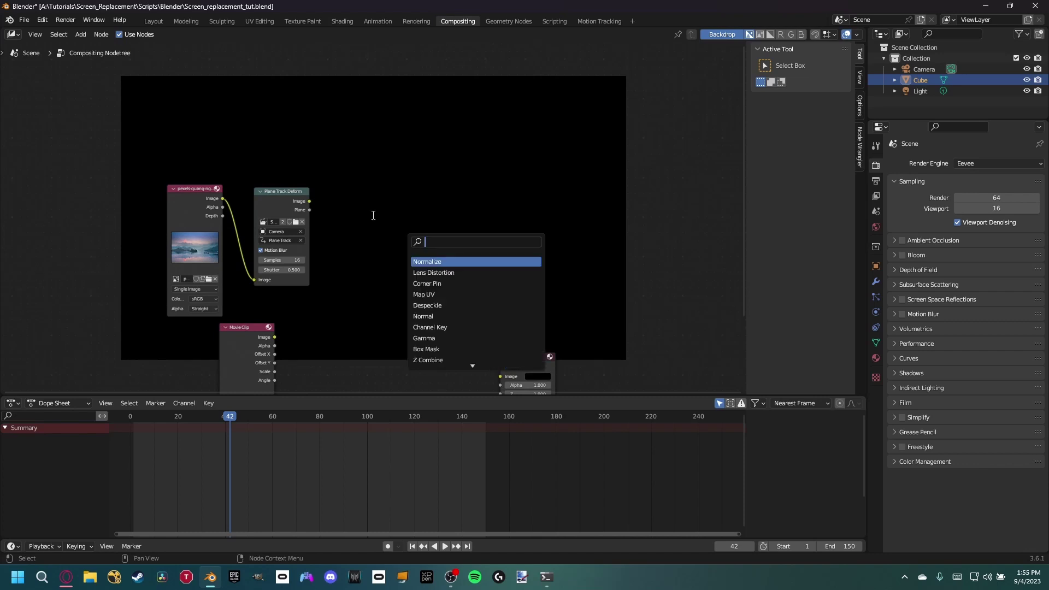
pyautogui.write('mix')
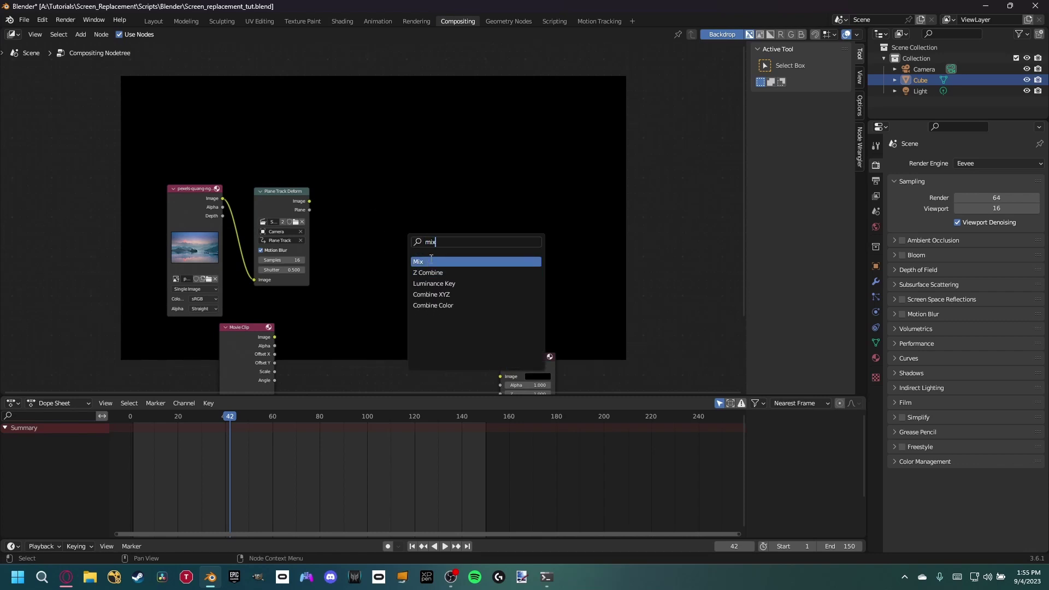
pyautogui.press('Return')
pyautogui.click(368, 269)
pyautogui.moveTo(435, 253); pyautogui.dragTo(498, 379)
# Set the Mix node's blend mode to Screen and connect its result to the Composite output.
pyautogui.moveTo(424, 217); pyautogui.dragTo(378, 221, button='middle')
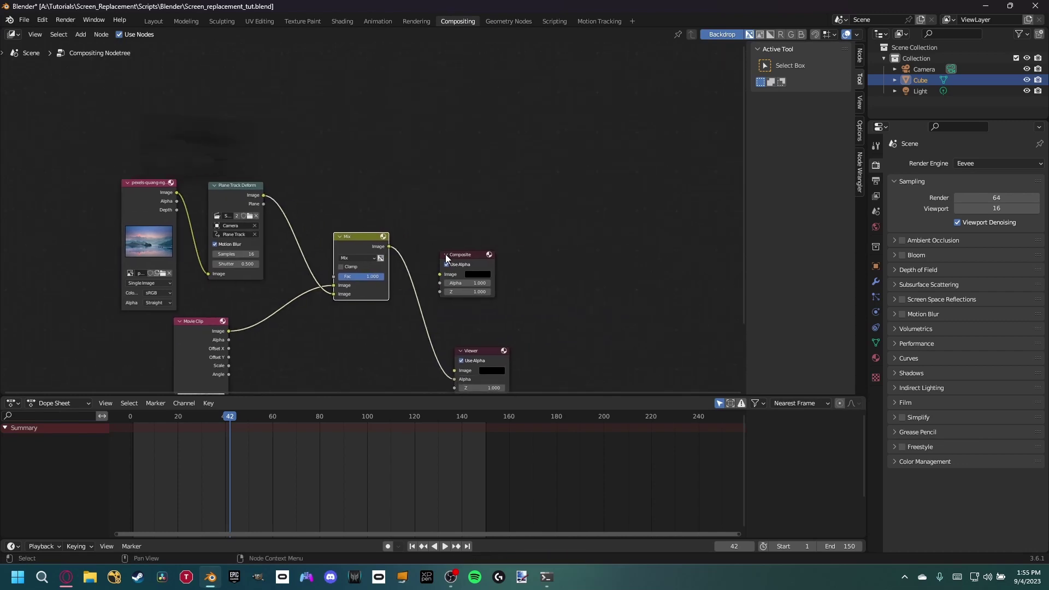
pyautogui.moveTo(445, 257); pyautogui.dragTo(455, 197)
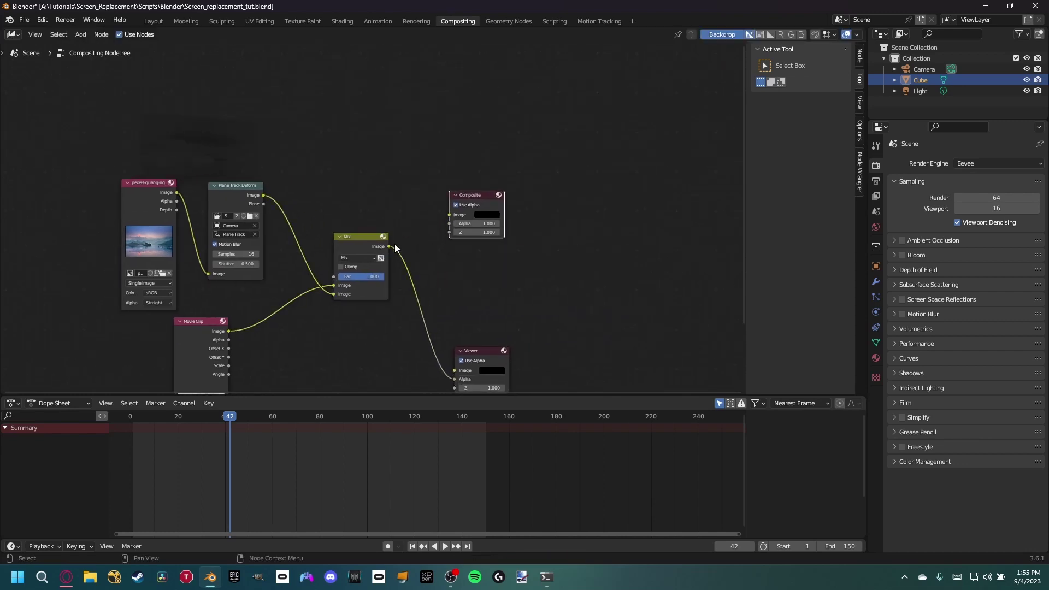
pyautogui.click(363, 258)
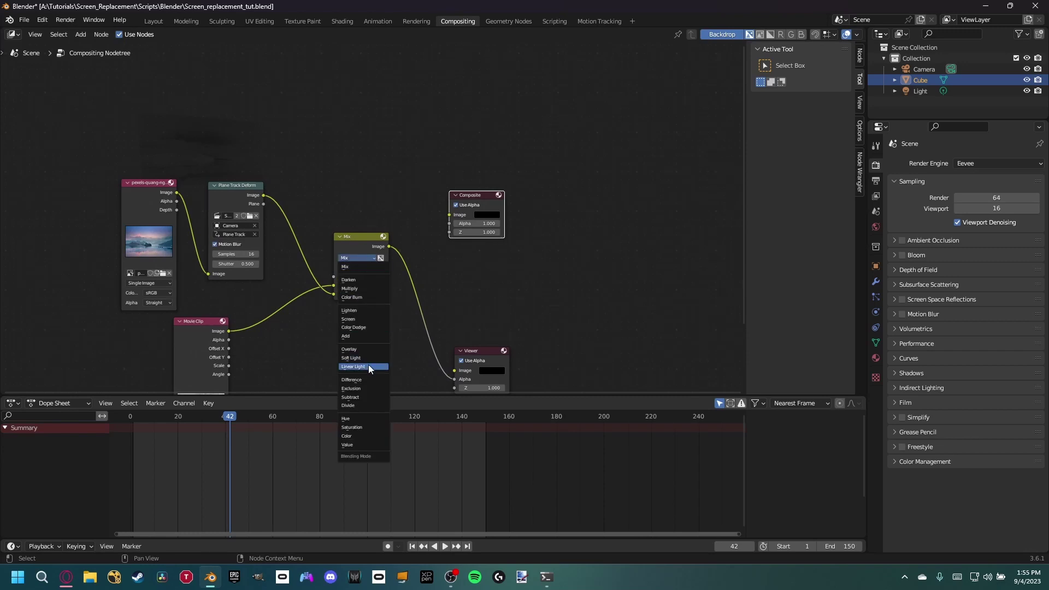
pyautogui.click(355, 320)
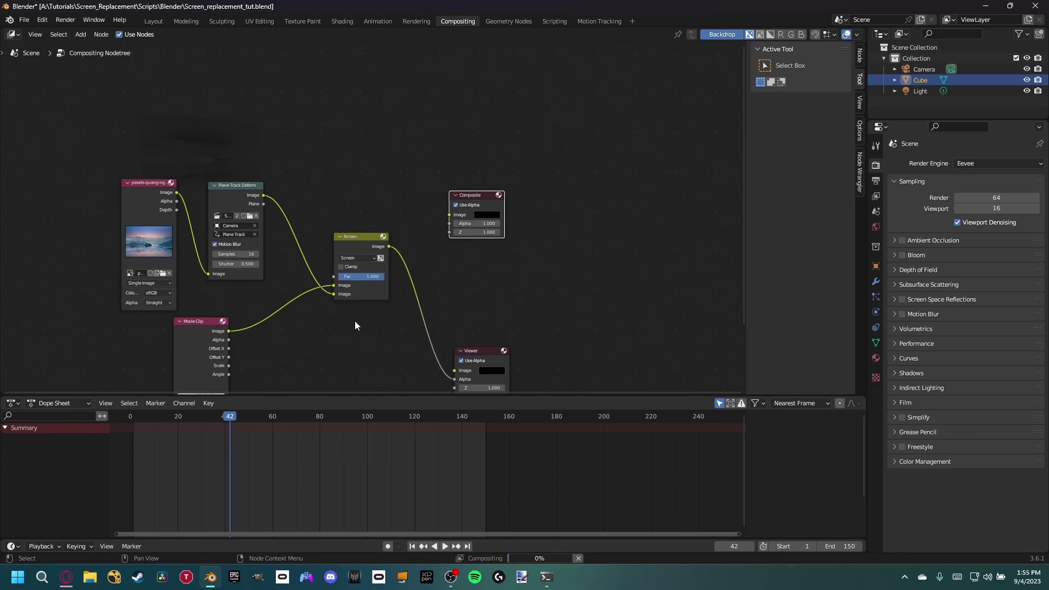
pyautogui.moveTo(407, 243); pyautogui.dragTo(498, 214, button='middle')
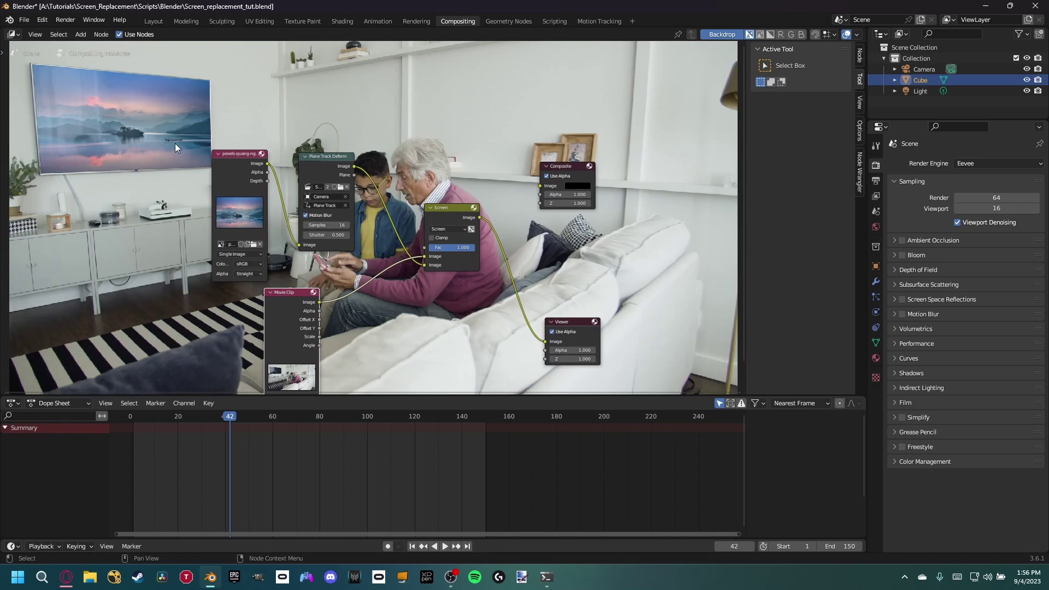
pyautogui.moveTo(176, 144); pyautogui.dragTo(306, 141, button='middle')
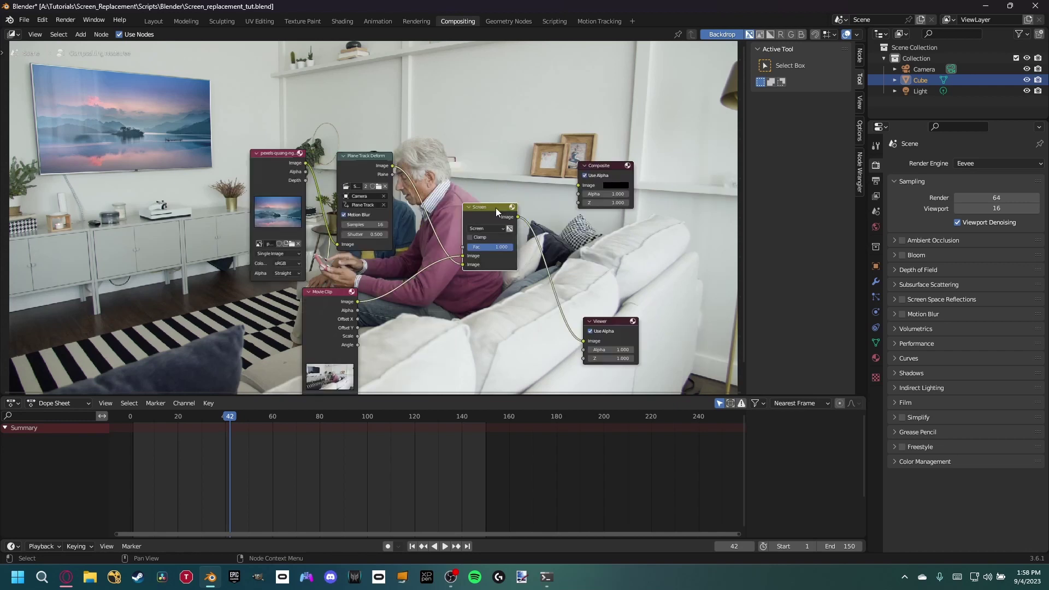
pyautogui.moveTo(517, 217); pyautogui.dragTo(578, 183)
# Set the render output path to the Delivery folder as Screen_replacement_Final_v2_.
pyautogui.click(876, 181)
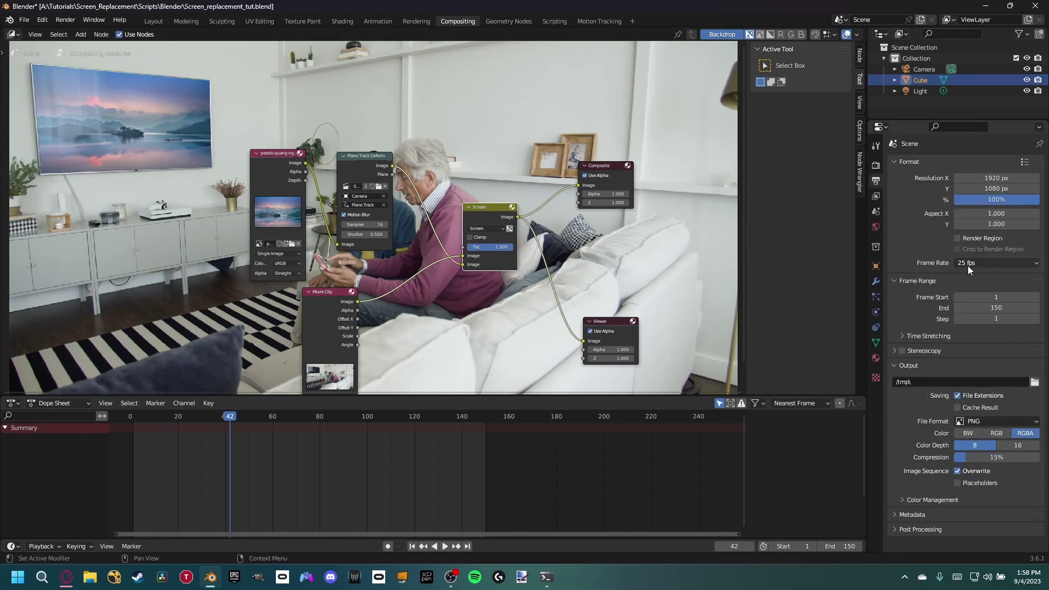
pyautogui.click(1034, 383)
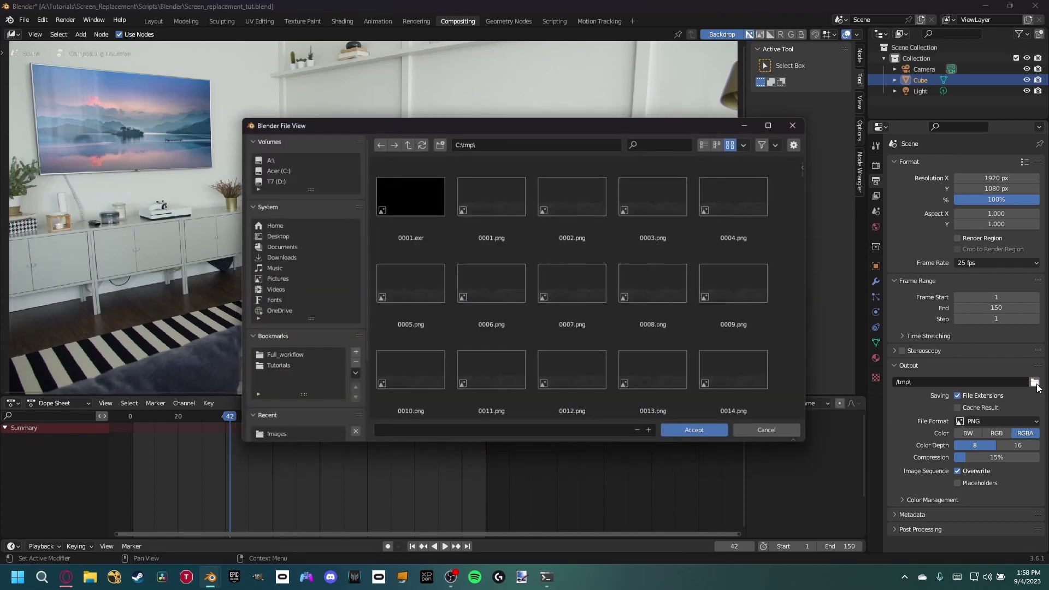
pyautogui.click(278, 169)
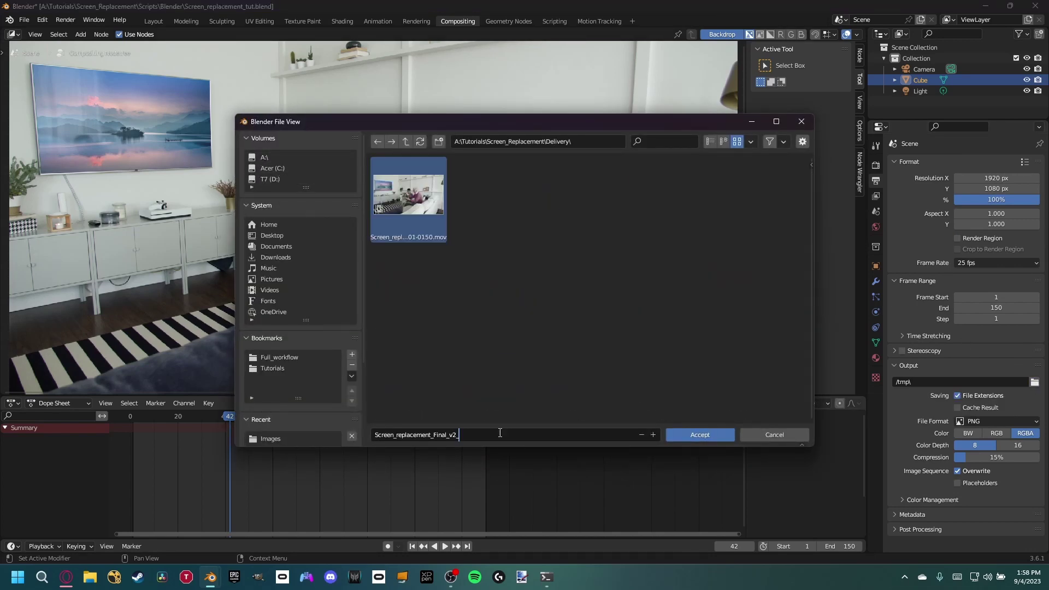
pyautogui.click(710, 430)
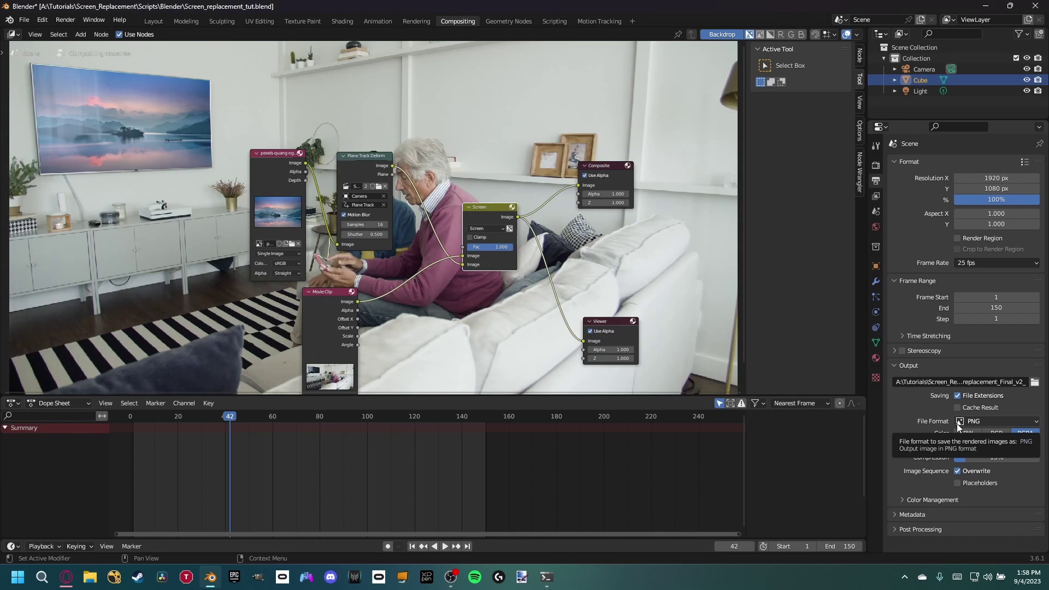
# Set the file format to FFmpeg Video, QuickTime container, High Quality output.
pyautogui.click(956, 424)
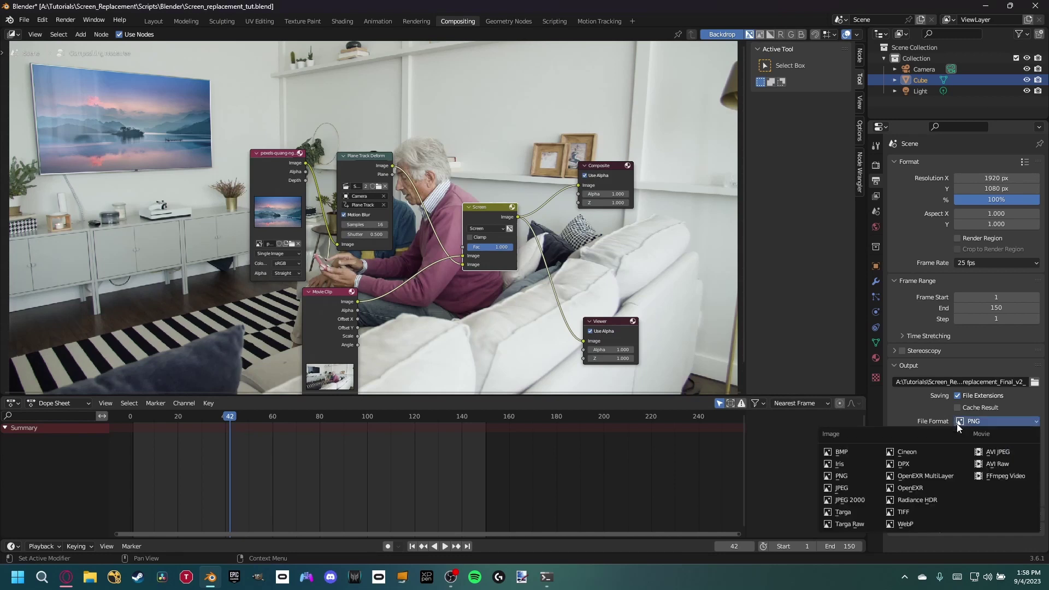
pyautogui.click(998, 469)
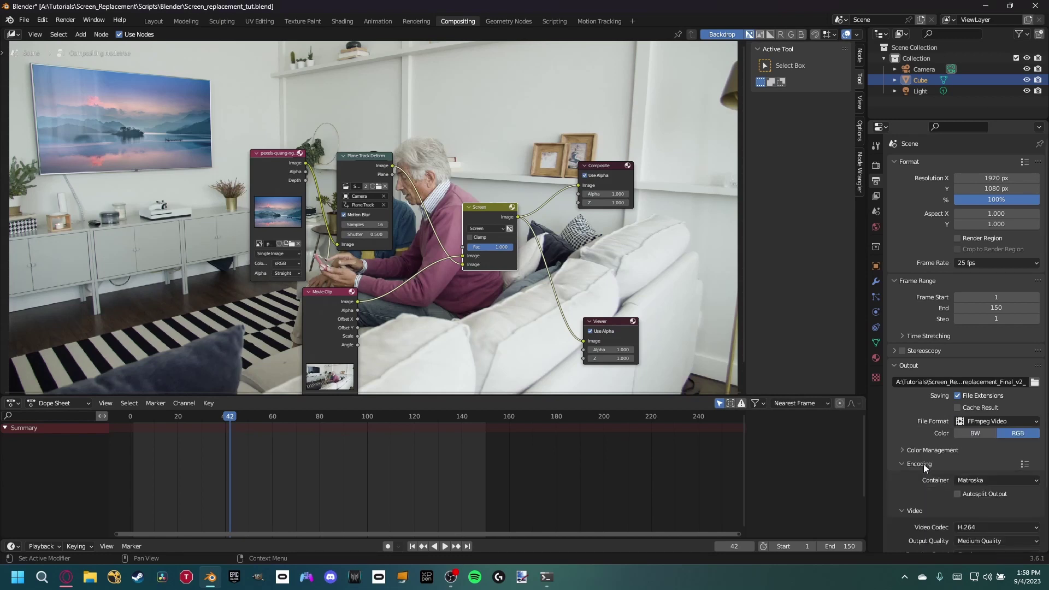
pyautogui.scroll(-4, 924, 464)
pyautogui.click(971, 392)
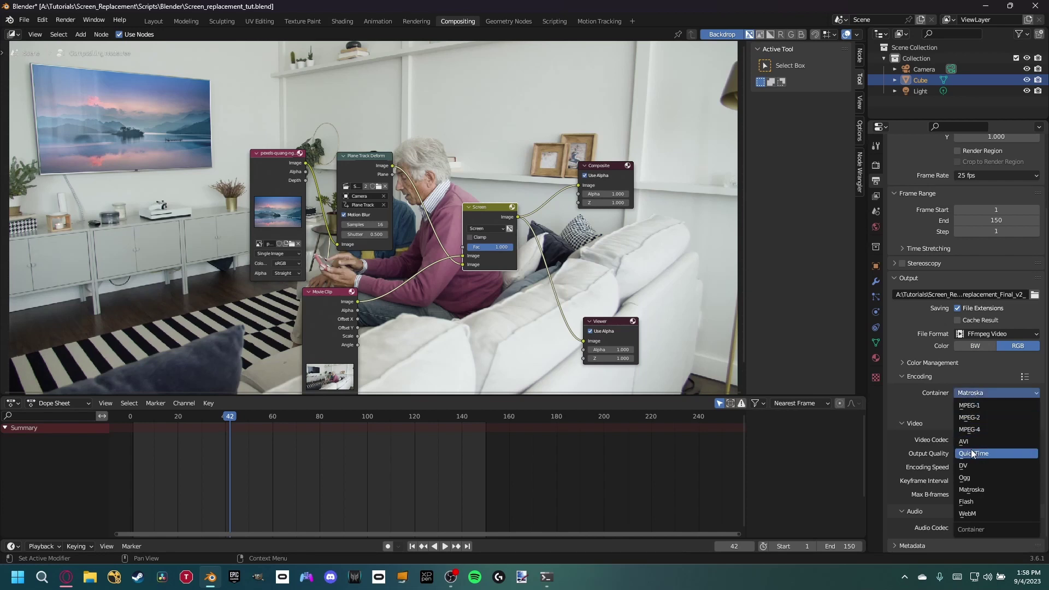
pyautogui.click(975, 454)
pyautogui.click(975, 454)
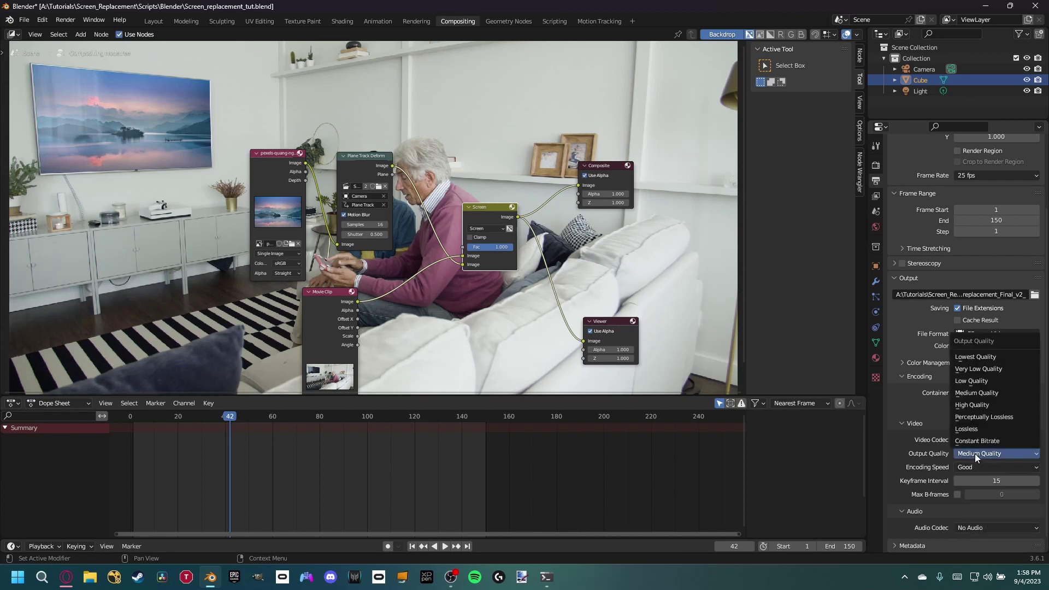
pyautogui.click(965, 405)
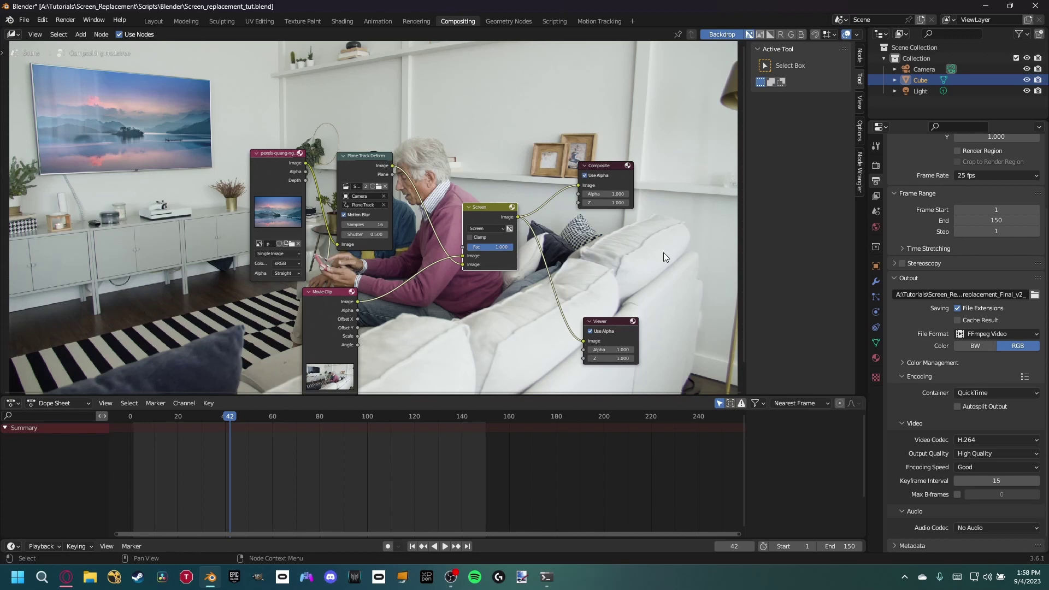
# Enable OpenCL in the compositor's Performance options in the node editor sidebar.
pyautogui.moveTo(625, 256); pyautogui.dragTo(613, 231, button='middle')
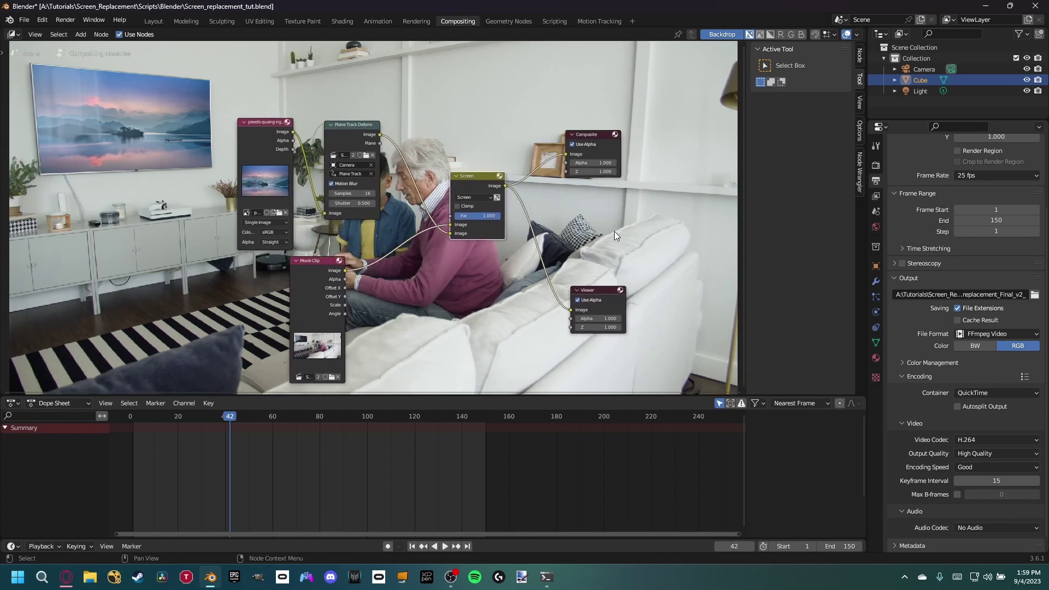
pyautogui.click(858, 130)
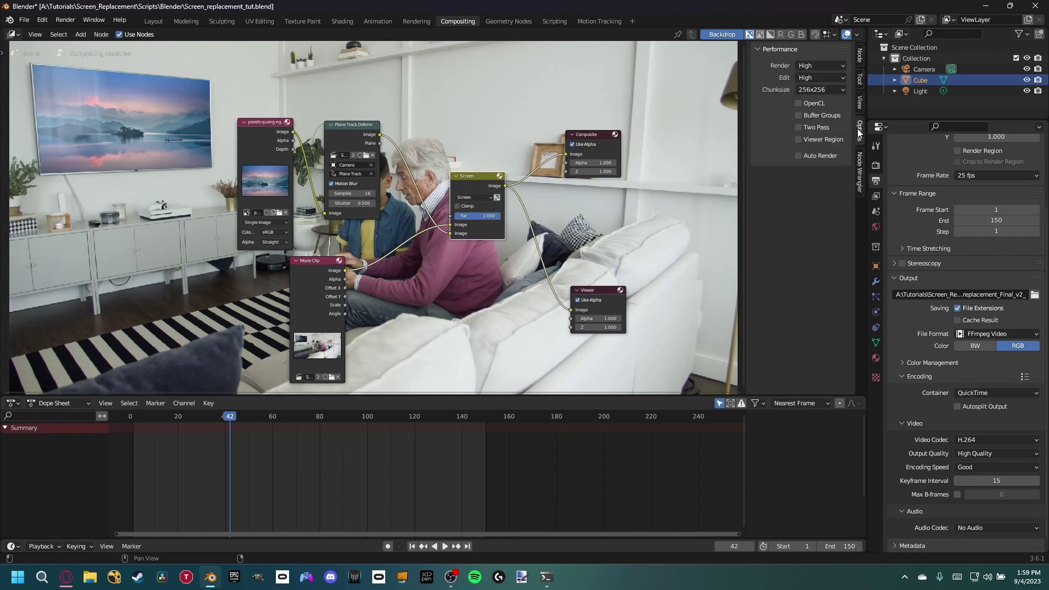
pyautogui.click(804, 103)
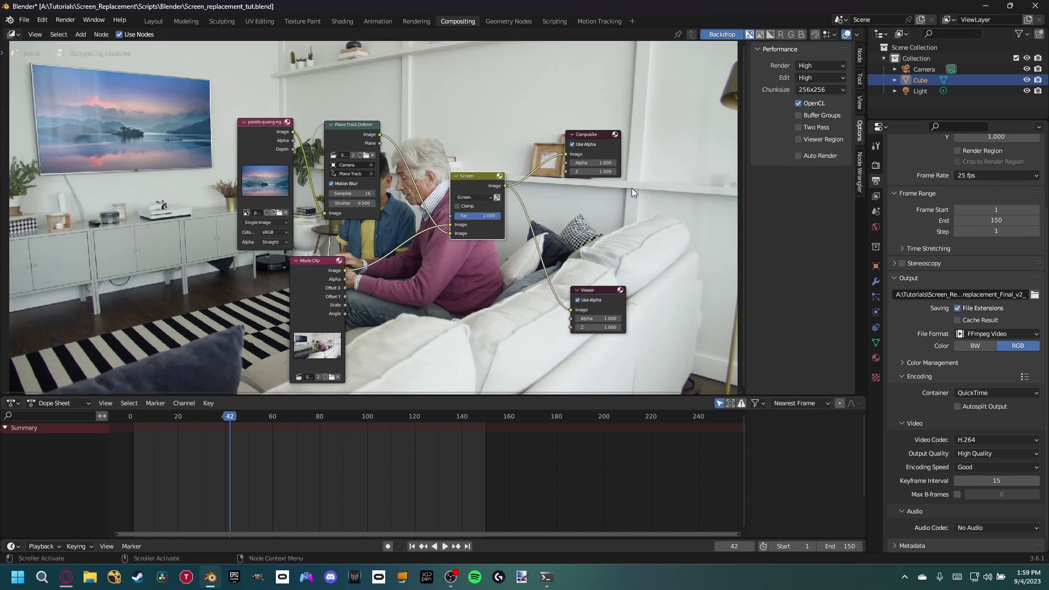